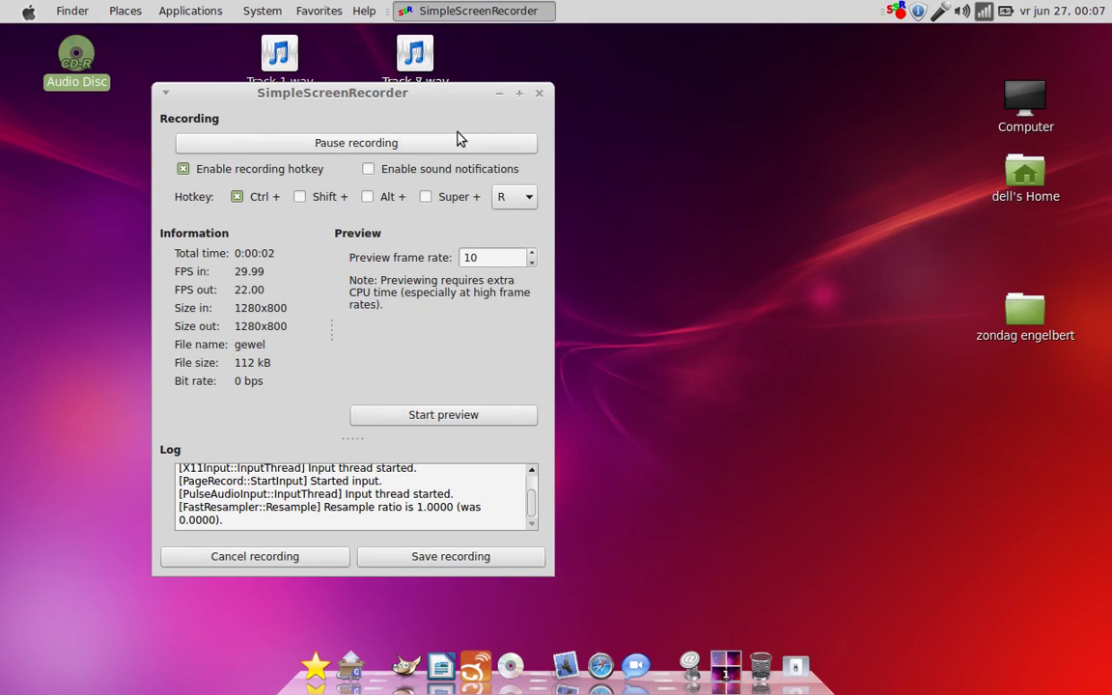
pyautogui.click(945, 12)
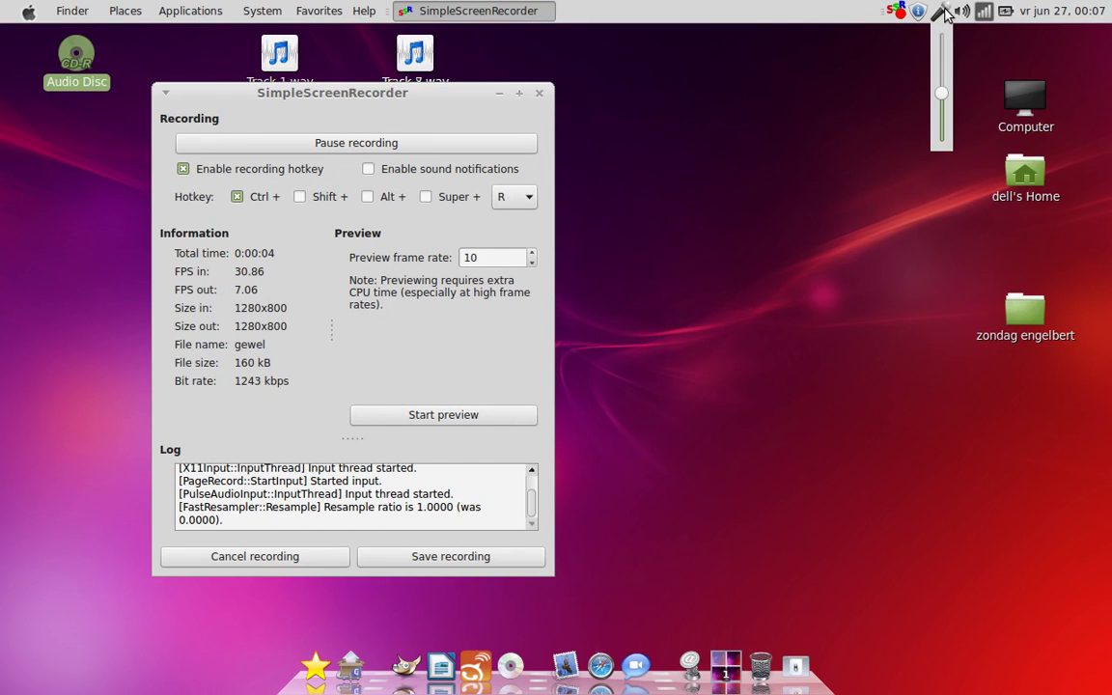
pyautogui.click(837, 103)
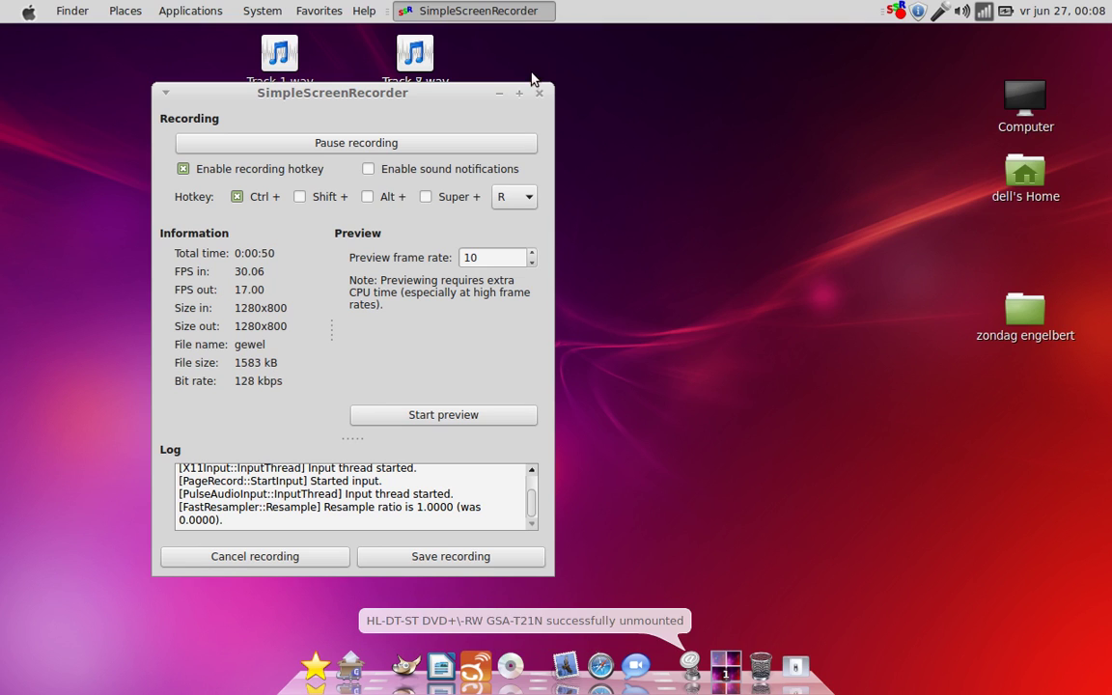
# Open the inserted audio disc in Banshee Media Player and view the Audio CD's track list in the enlarged window
pyautogui.click(498, 94)
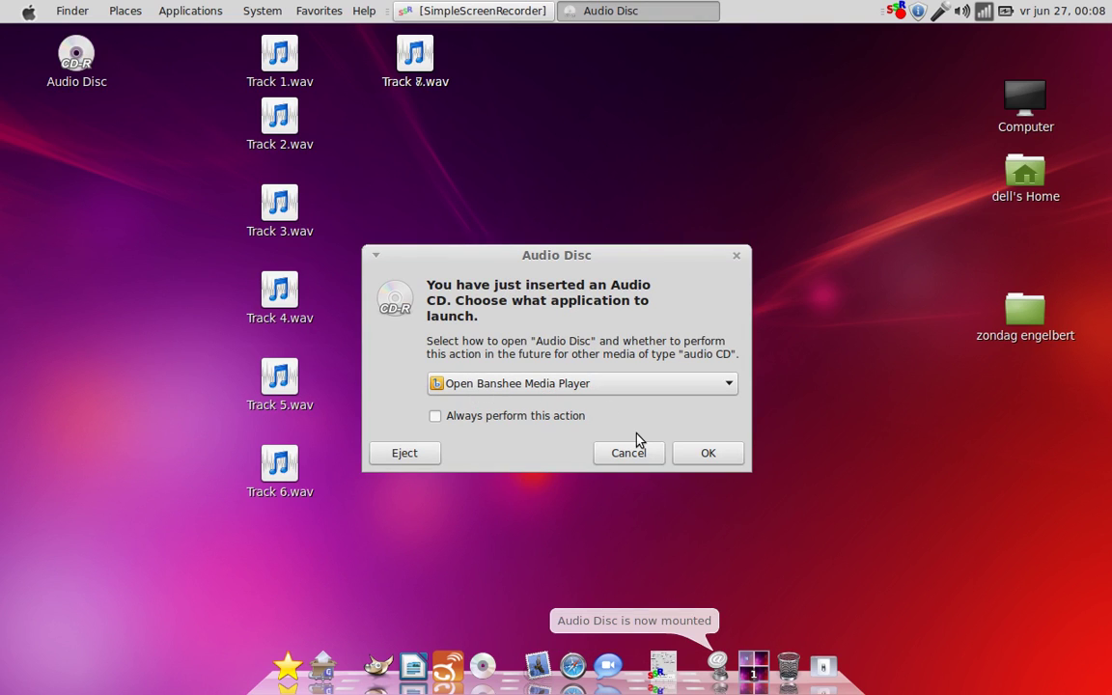
pyautogui.click(714, 454)
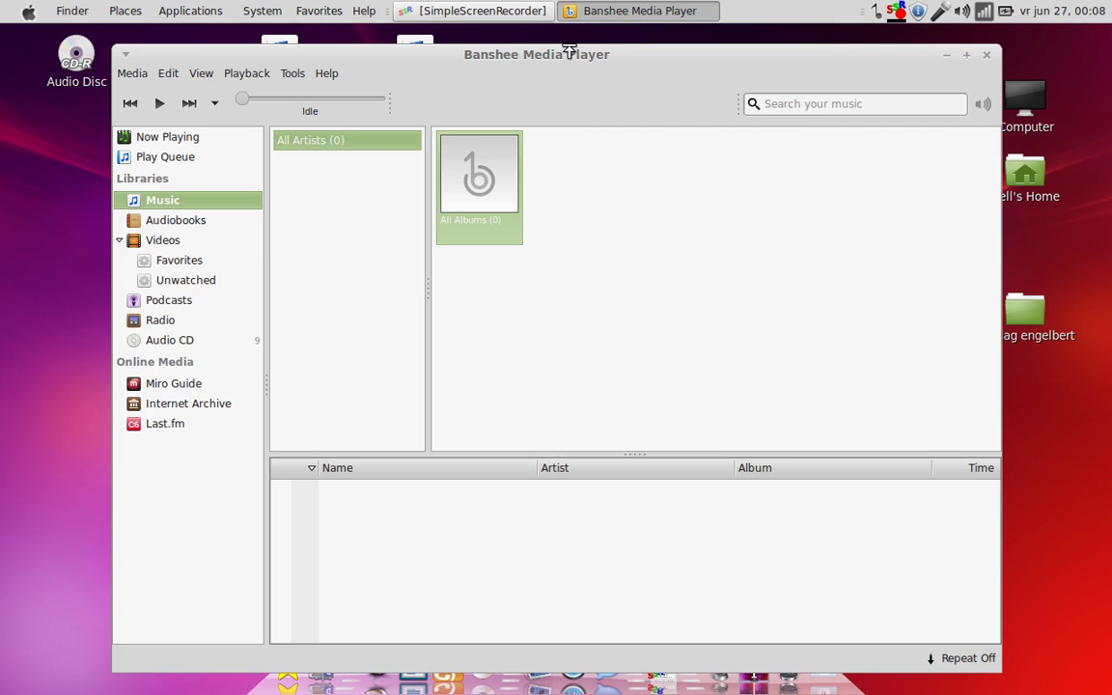
pyautogui.click(973, 59)
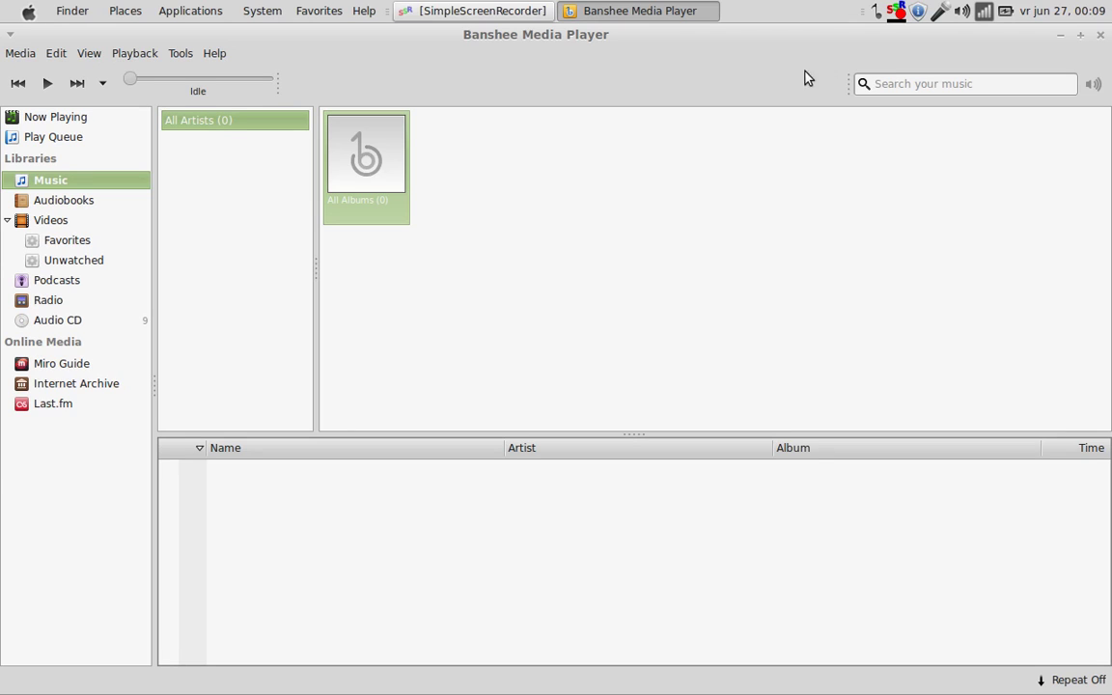
pyautogui.click(53, 325)
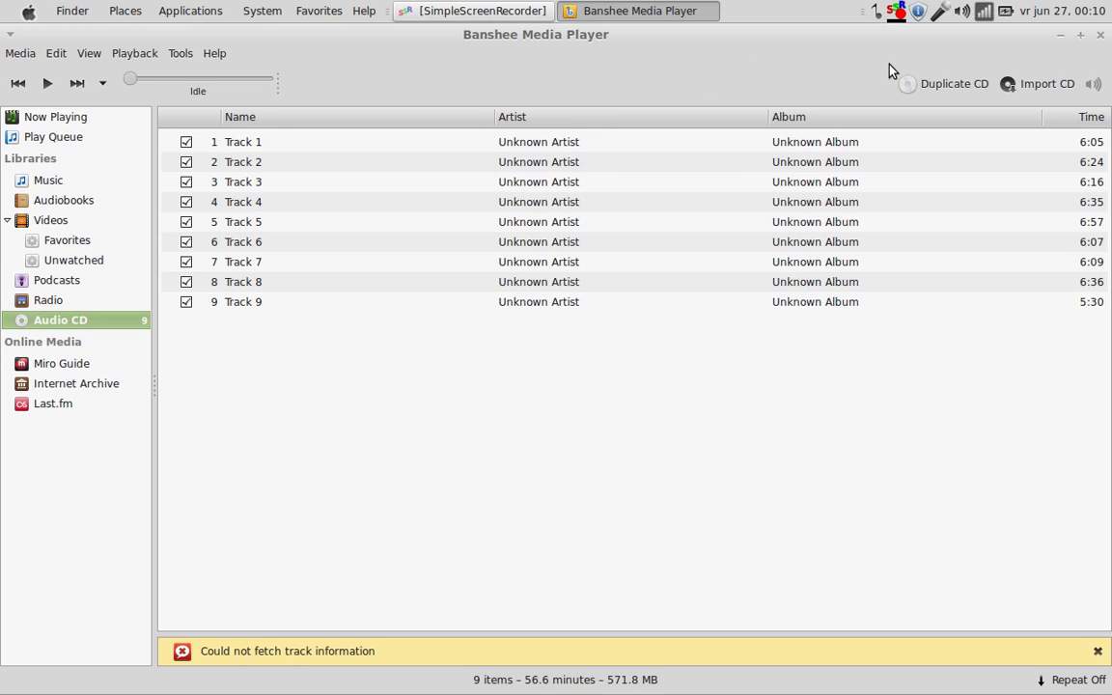
pyautogui.click(1102, 36)
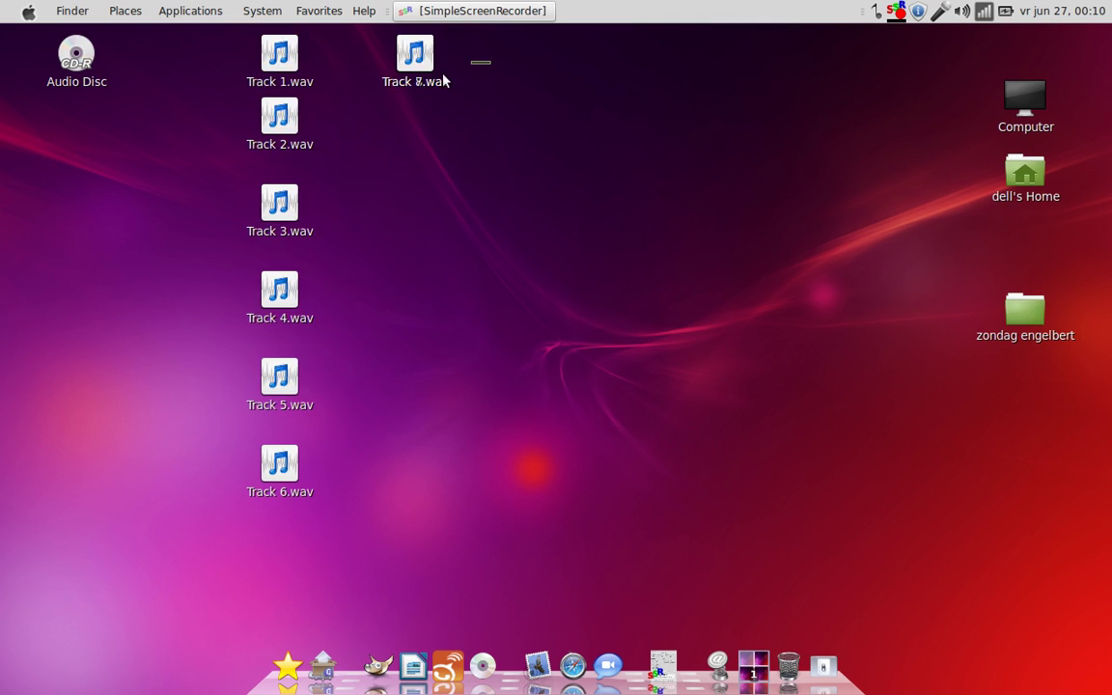
# Inspect the properties of all the WAV tracks on the desktop, including emblems, permissions and the default application
pyautogui.moveTo(489, 62); pyautogui.dragTo(261, 463)
pyautogui.rightClick(288, 489)
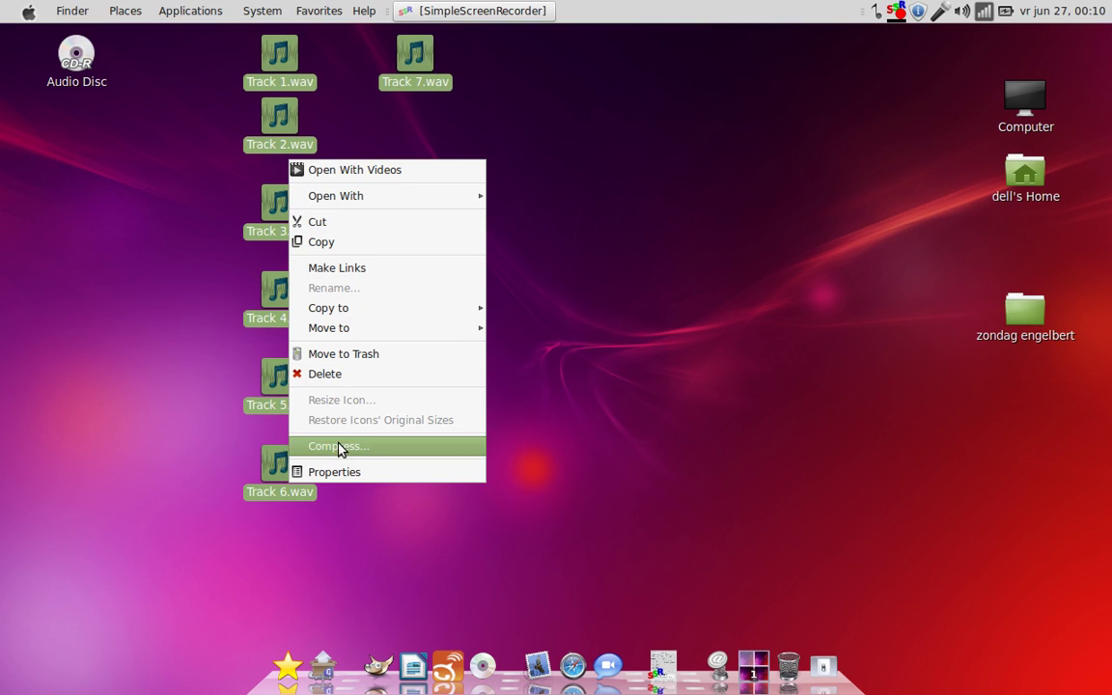
pyautogui.click(338, 479)
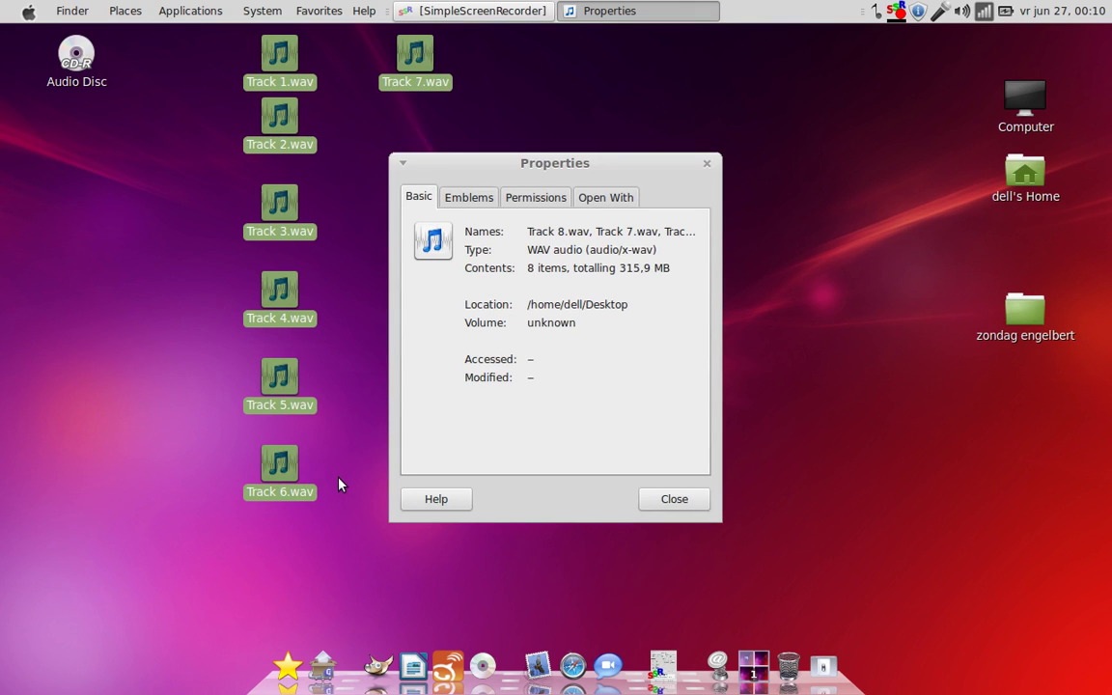
pyautogui.click(475, 200)
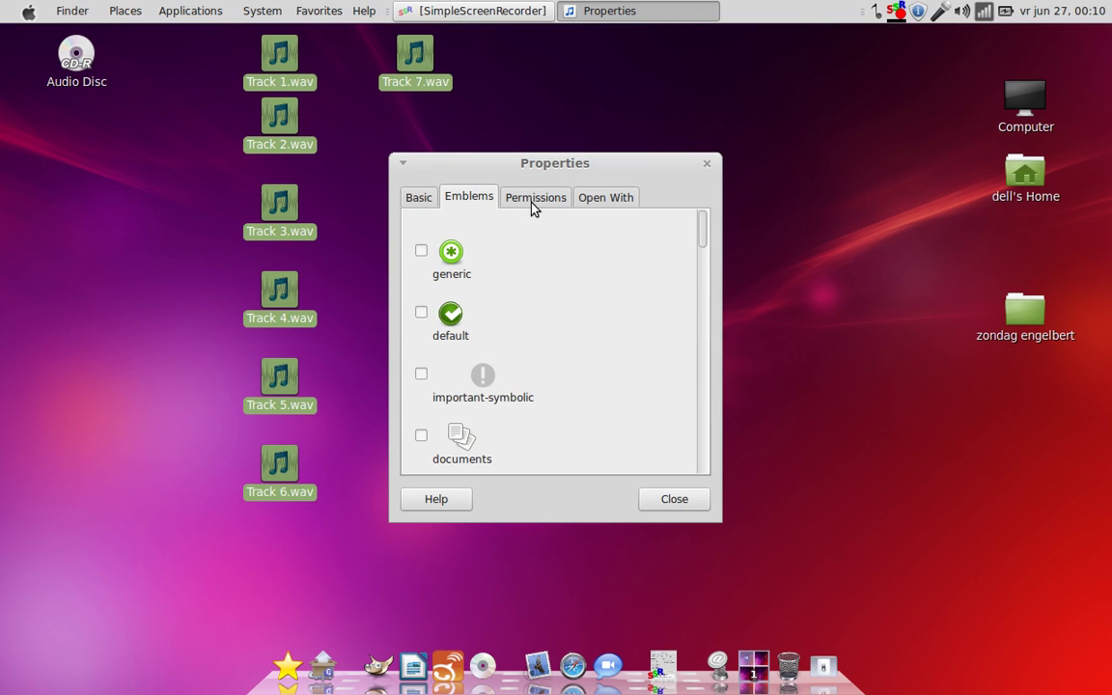
pyautogui.click(541, 200)
pyautogui.click(599, 201)
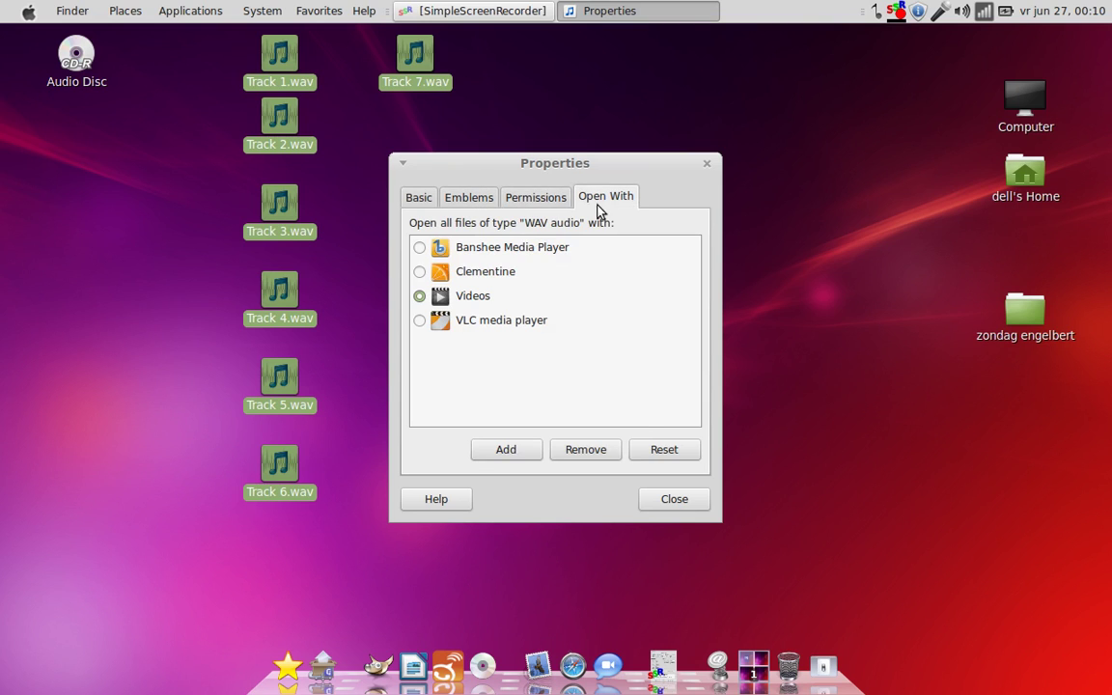
pyautogui.click(694, 502)
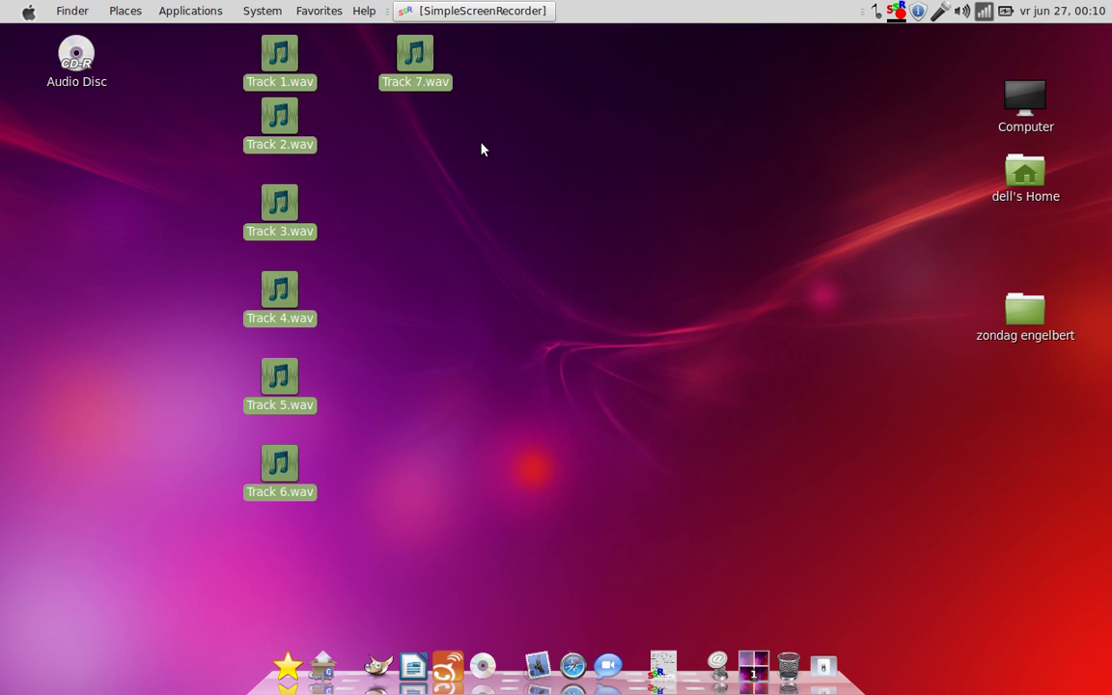
# Create a folder on the desktop named "jerry instrumentals reggaeton"
pyautogui.rightClick(483, 145)
pyautogui.click(574, 155)
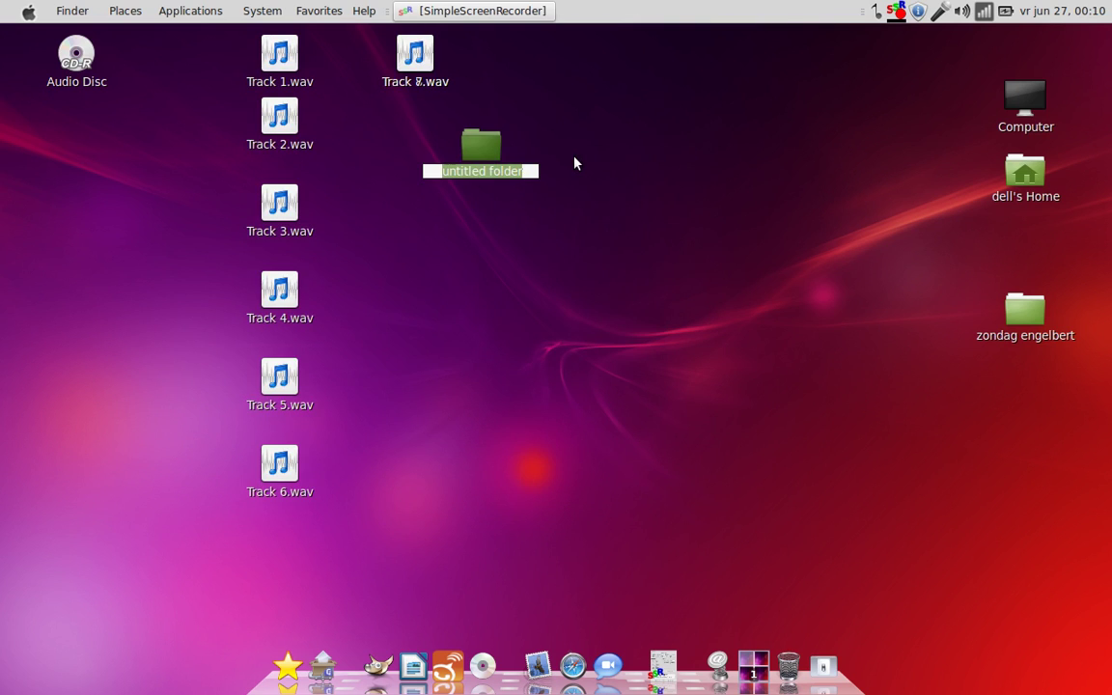
pyautogui.press('BackSpace')
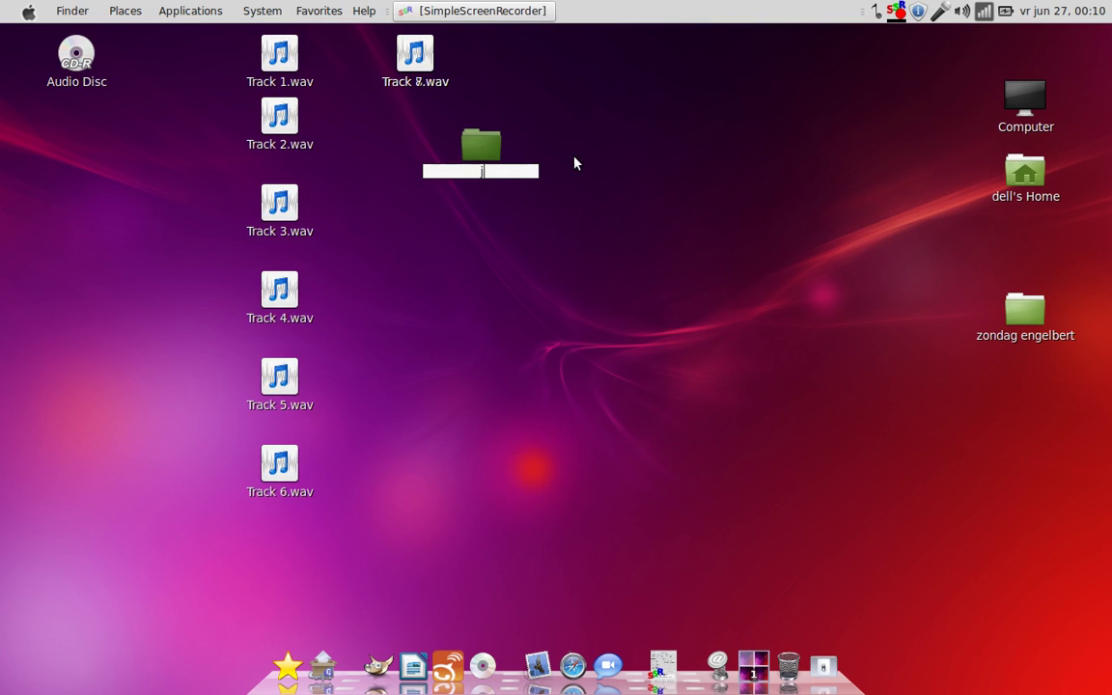
pyautogui.write('jerry instrumental')
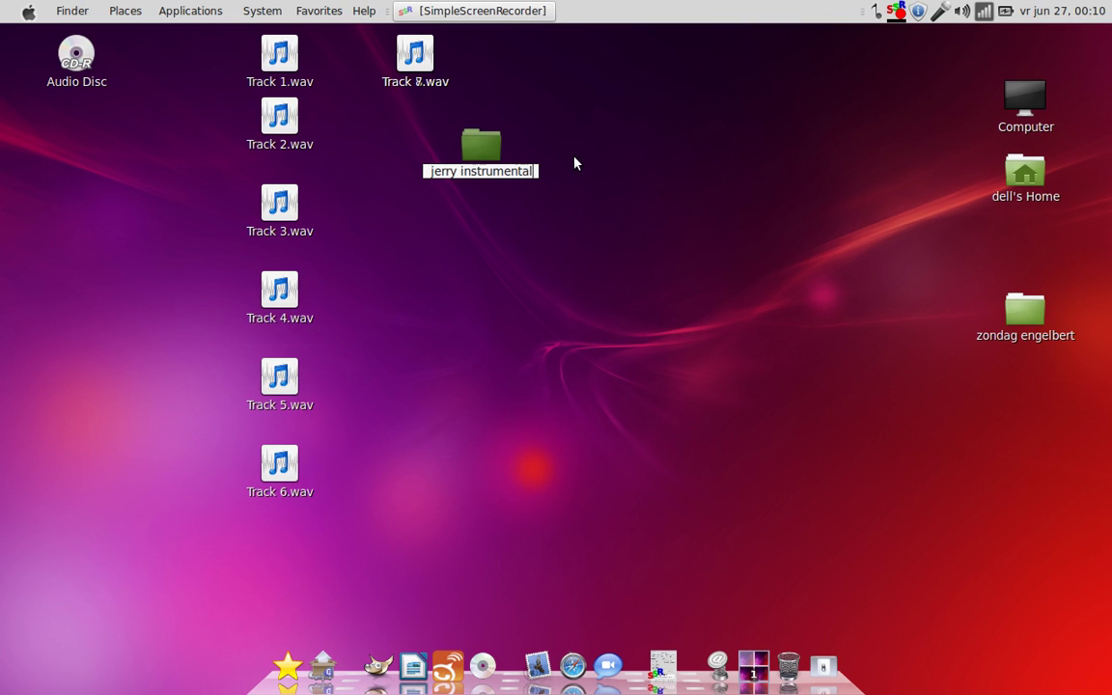
pyautogui.write('s reggae')
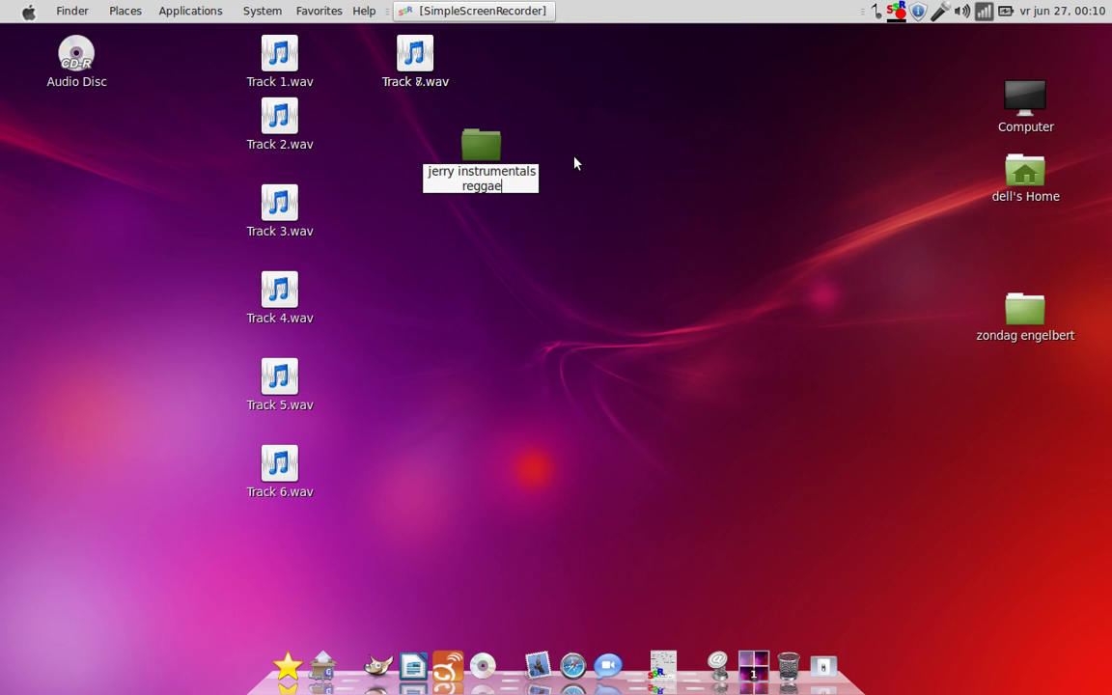
pyautogui.write('ton')
pyautogui.press('Return')
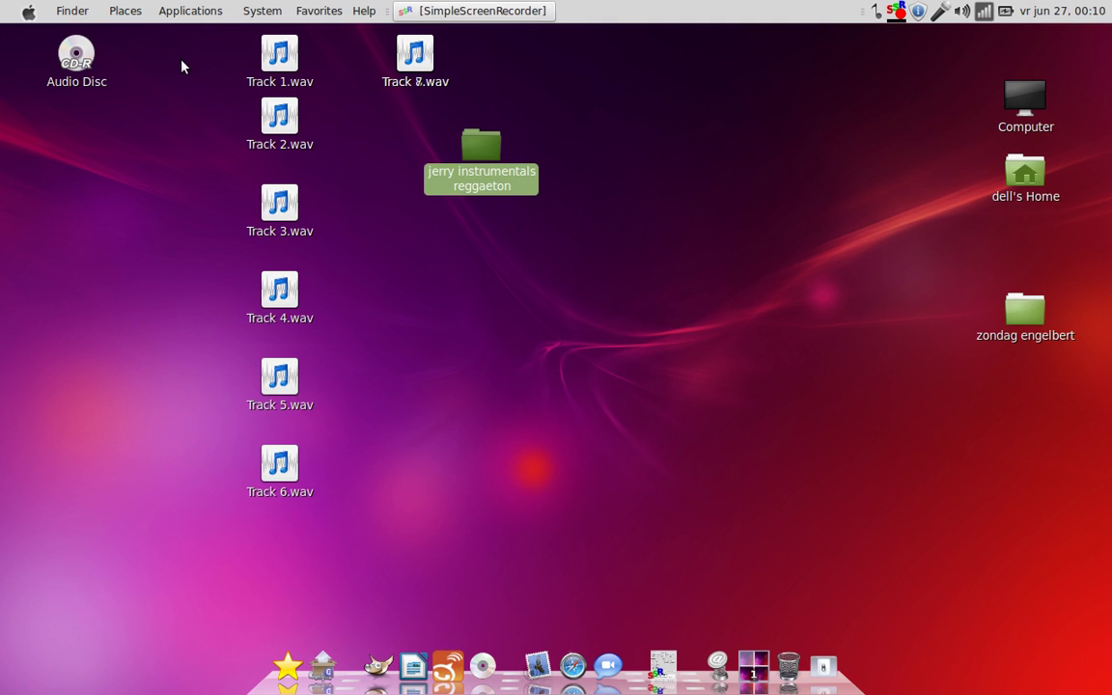
# Put the desktop files Track 1.wav through Track 8.wav into the "jerry instrumentals reggaeton" folder and place it below the other desktop folder
pyautogui.moveTo(180, 52); pyautogui.dragTo(312, 574)
pyautogui.doubleClick(276, 460)
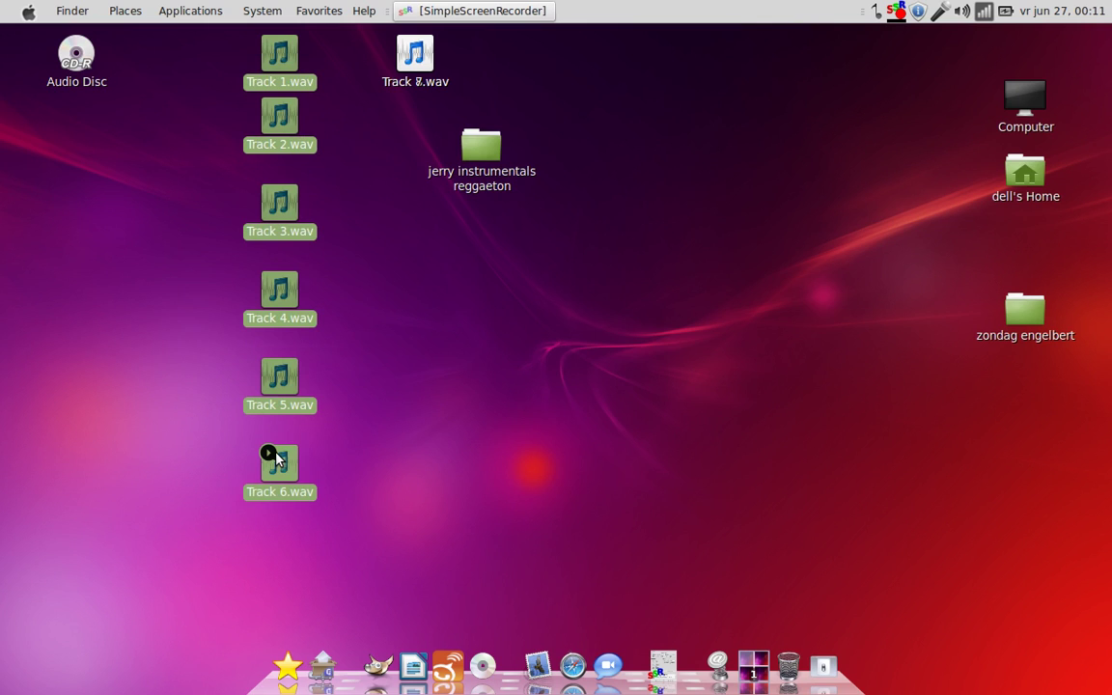
pyautogui.moveTo(280, 473); pyautogui.dragTo(479, 147)
pyautogui.moveTo(410, 53); pyautogui.dragTo(482, 168)
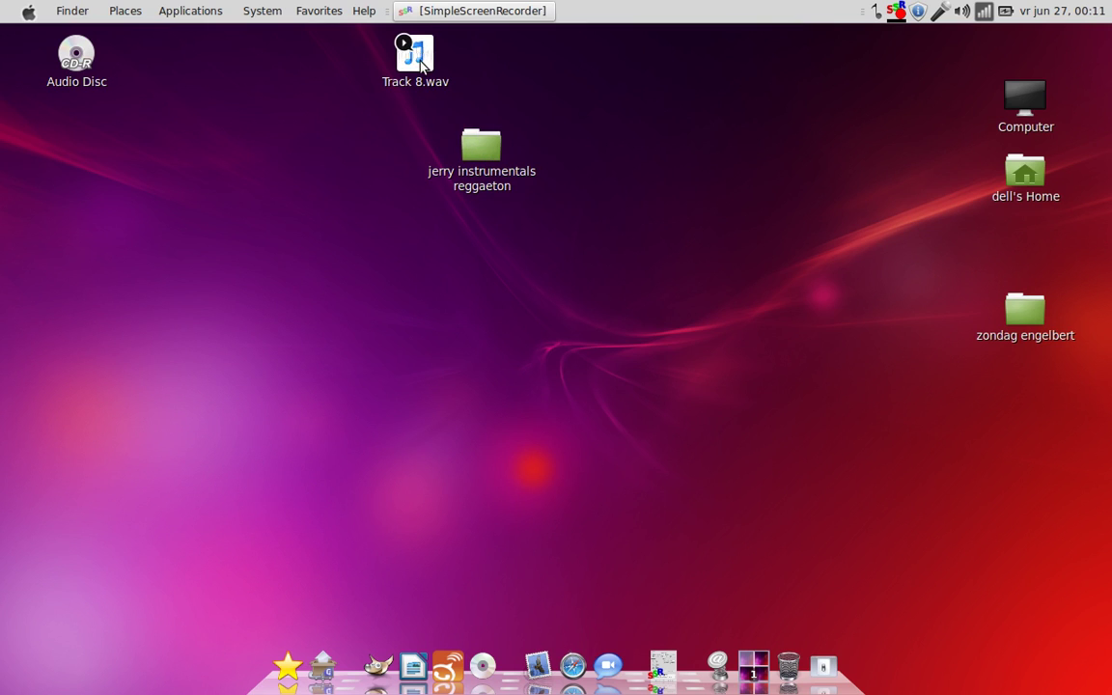
pyautogui.moveTo(417, 55); pyautogui.dragTo(486, 159)
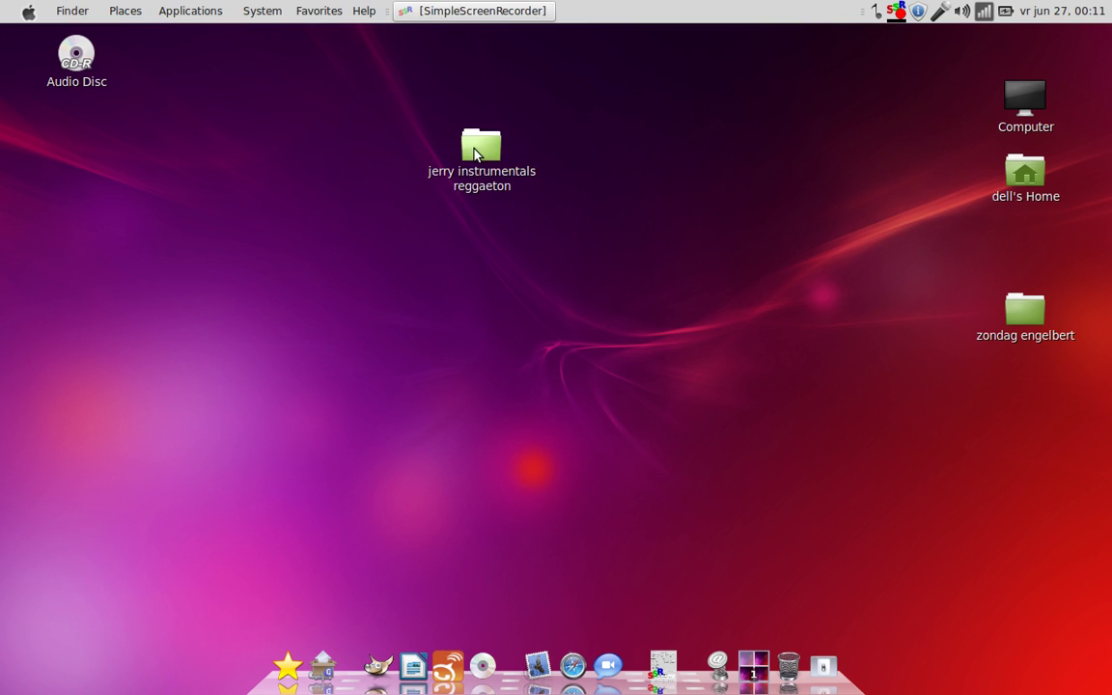
pyautogui.moveTo(761, 356); pyautogui.dragTo(1015, 388)
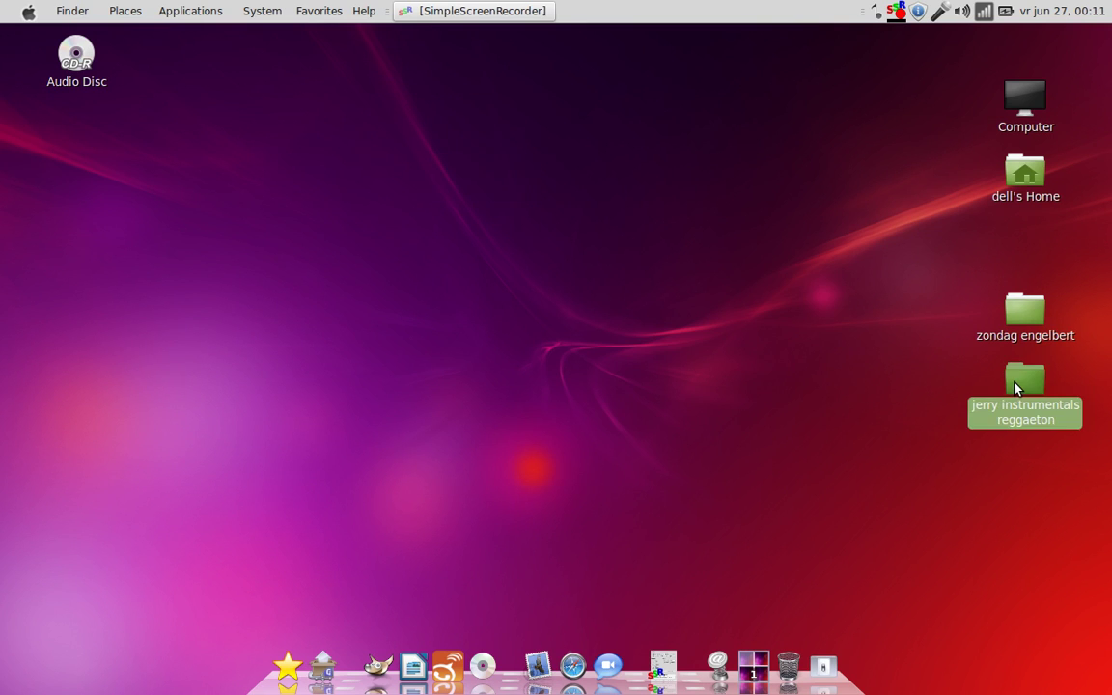
# Move the Audio Disc icon beside the Computer icon and open the disc in the file manager
pyautogui.click(84, 63)
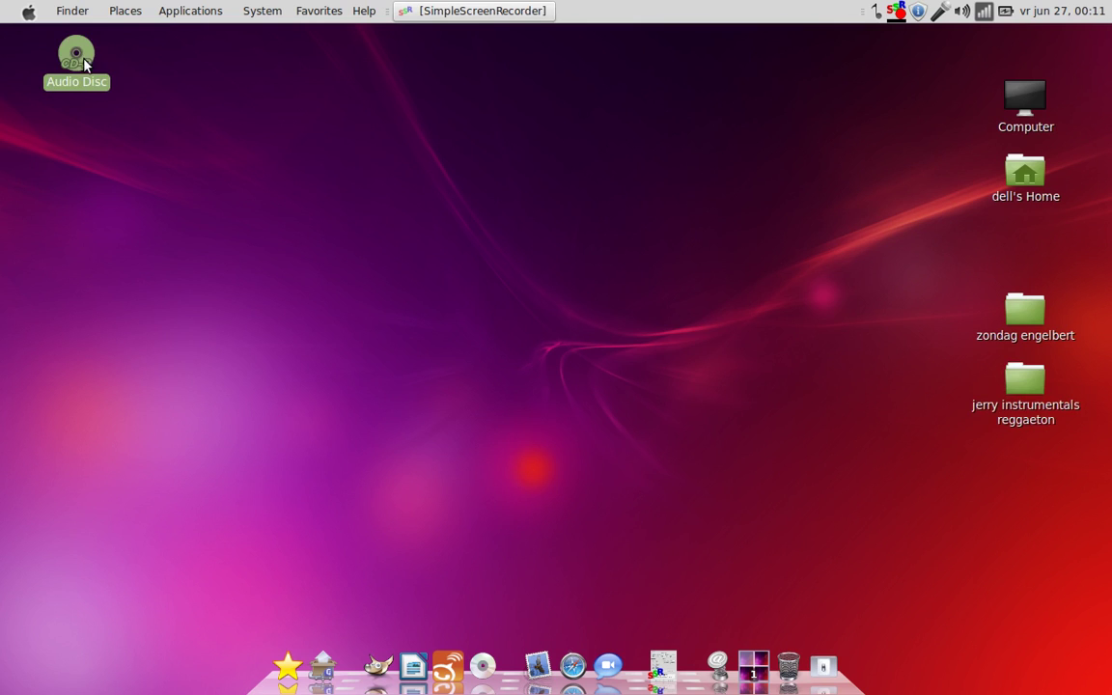
pyautogui.moveTo(84, 62); pyautogui.dragTo(904, 134)
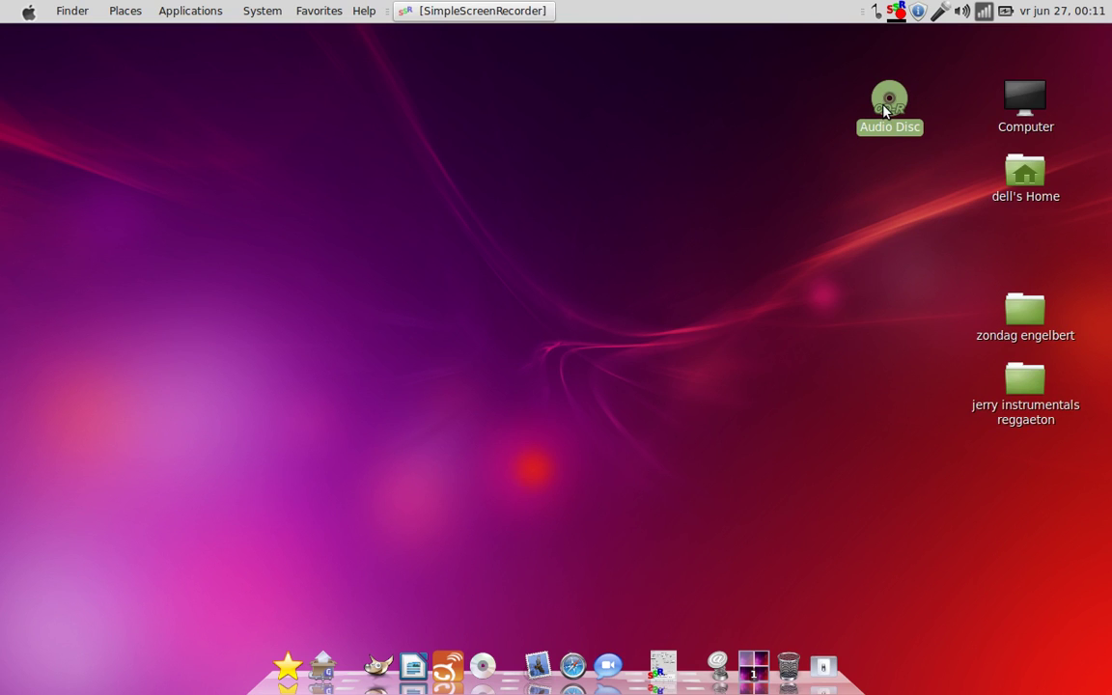
pyautogui.doubleClick(888, 103)
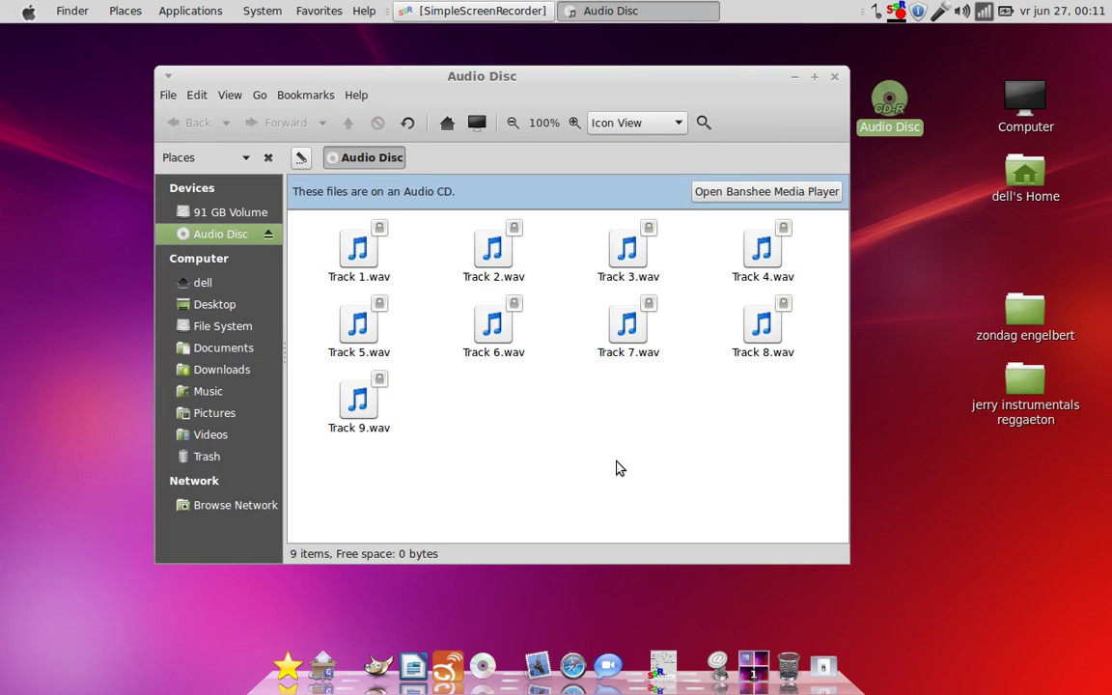
# Select Track 9.wav on the audio disc and create a new folder on the desktop, leaving its default name
pyautogui.click(357, 419)
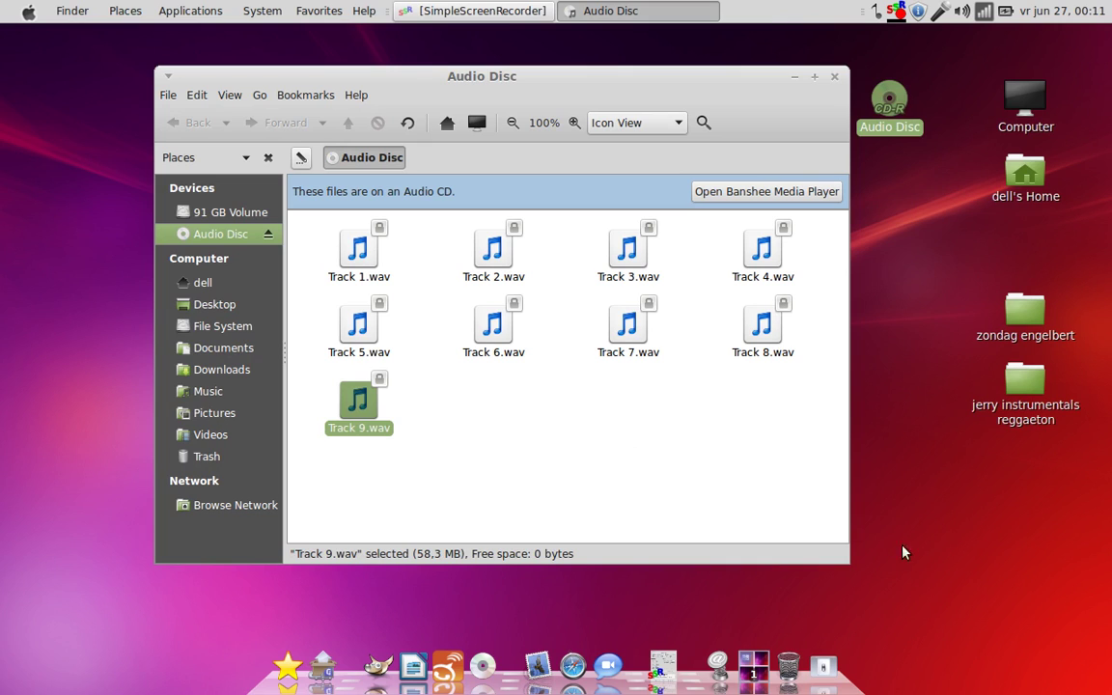
pyautogui.rightClick(930, 556)
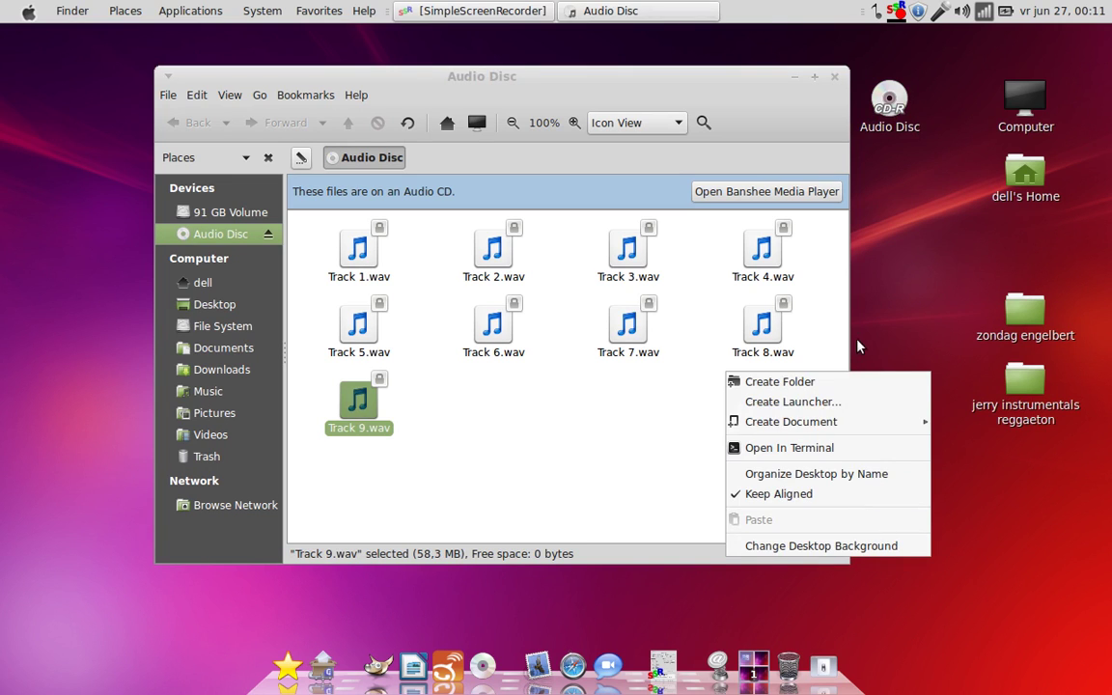
pyautogui.click(849, 385)
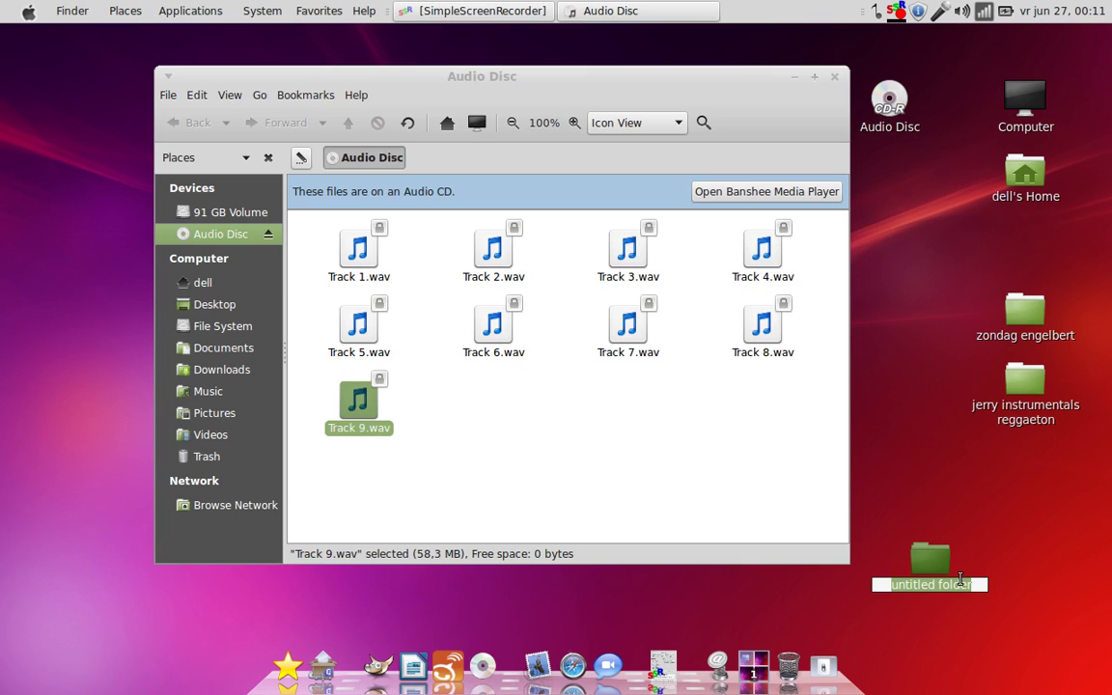
# Try to play Track 7.wav from the audio disc in the Videos player, and close the player
pyautogui.click(618, 319)
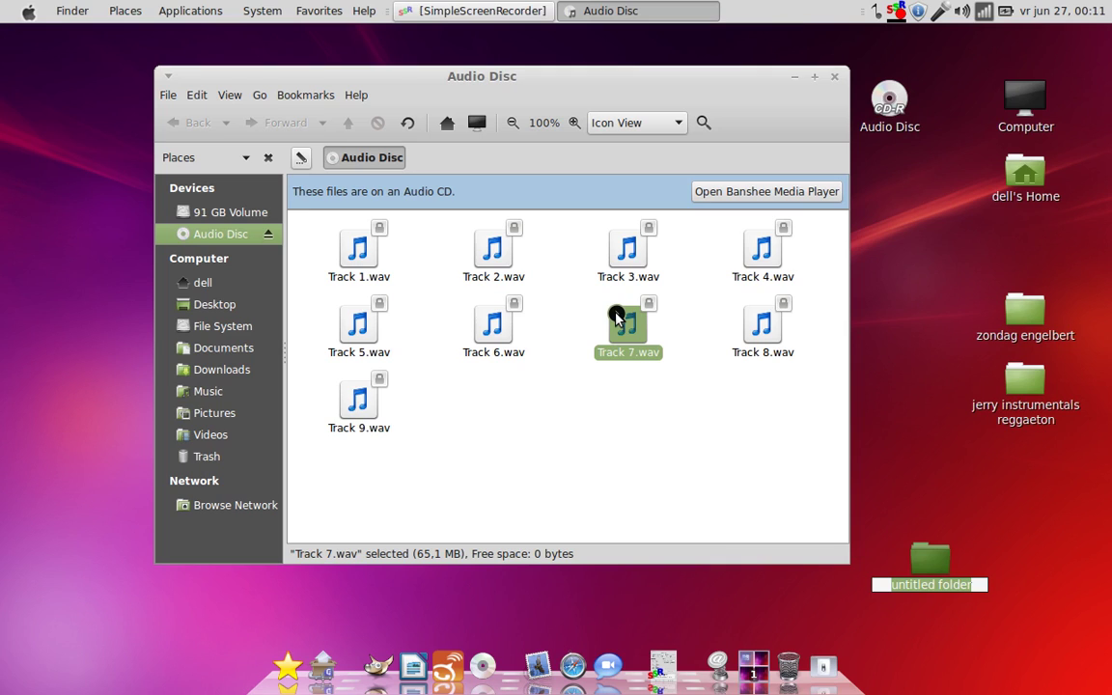
pyautogui.doubleClick(618, 319)
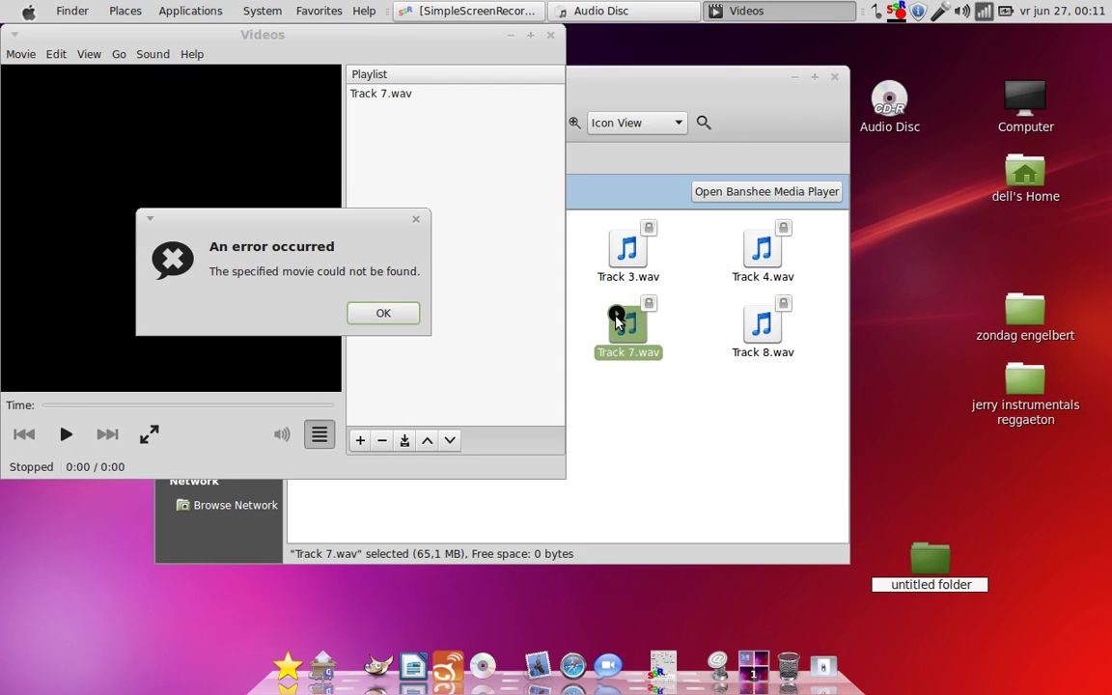
pyautogui.click(387, 315)
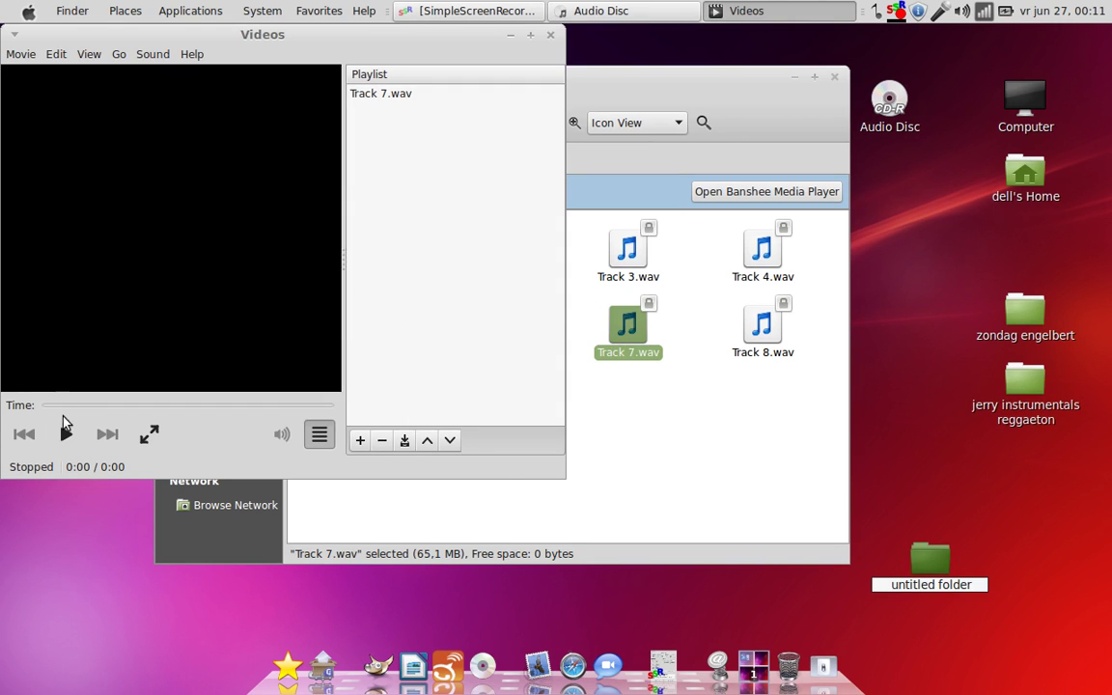
pyautogui.click(64, 436)
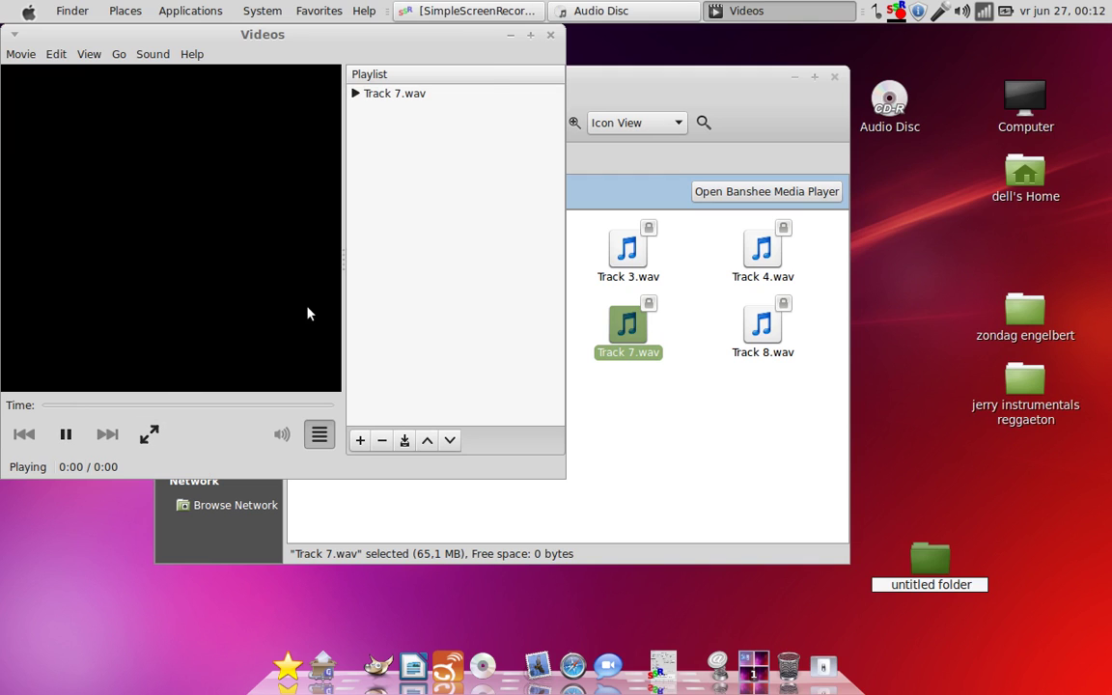
pyautogui.click(552, 36)
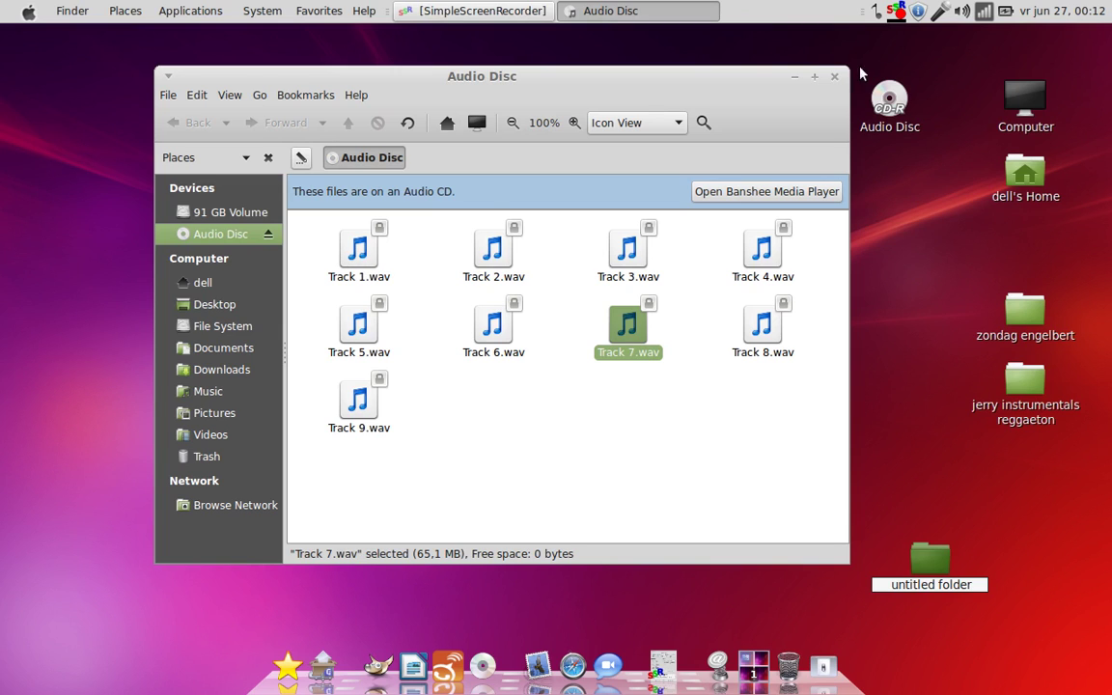
# Move the Audio Disc window aside, then check the contents of "untitled folder" and "jerry instrumentals reggaeton" and close both folder windows
pyautogui.moveTo(559, 107); pyautogui.dragTo(404, 112)
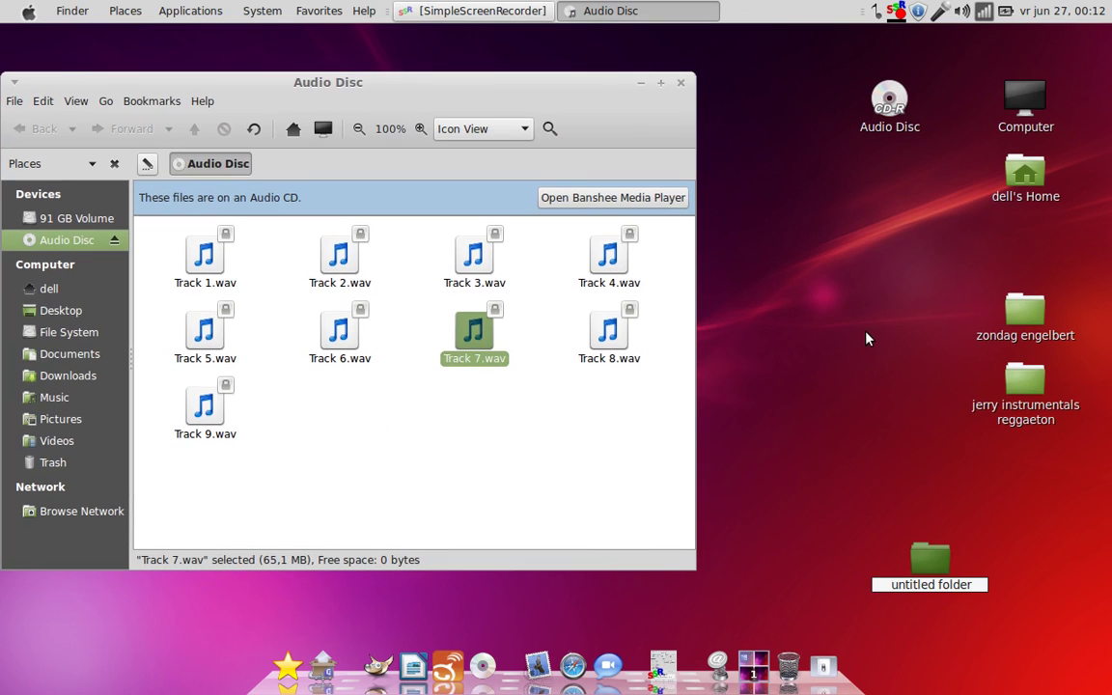
pyautogui.doubleClick(941, 569)
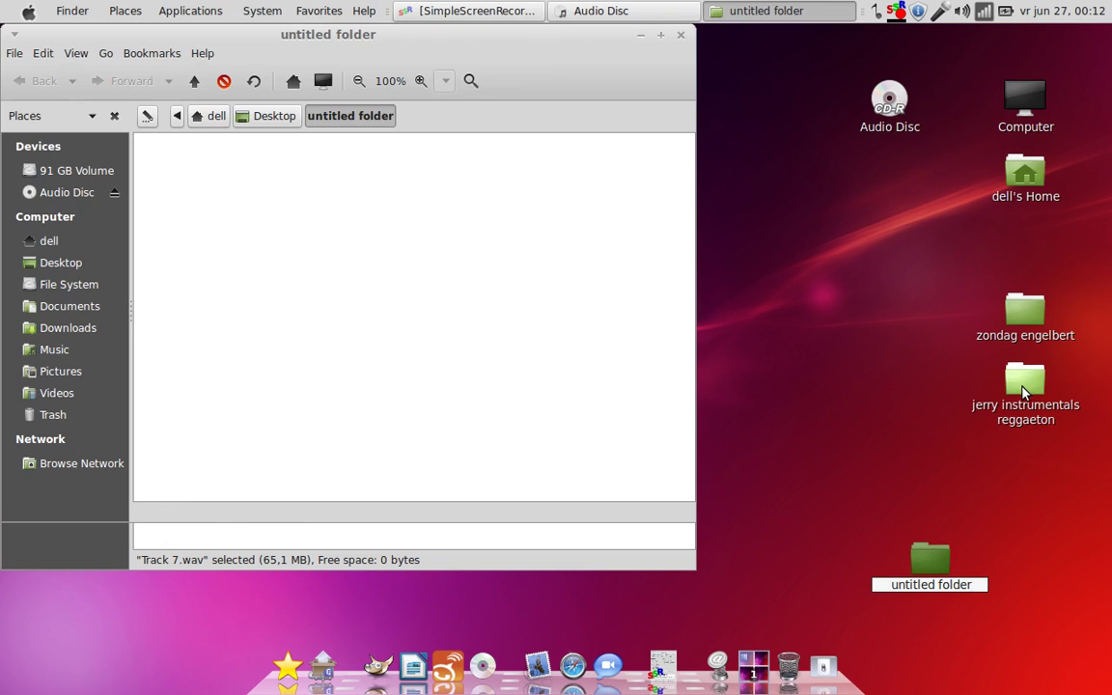
pyautogui.click(1023, 388)
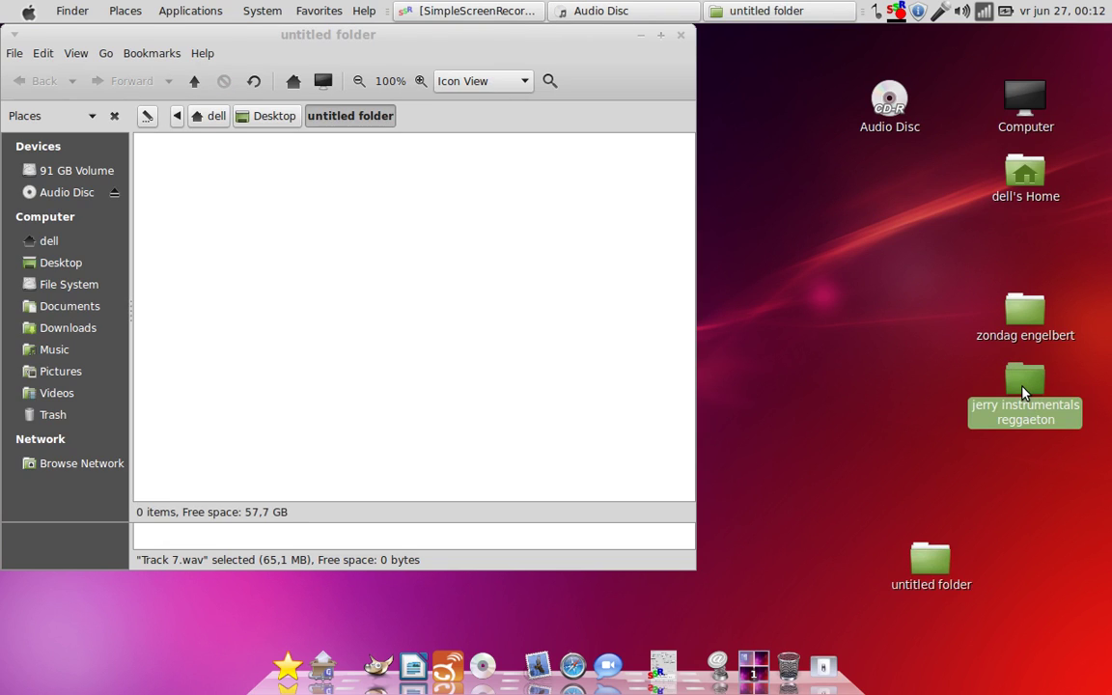
pyautogui.doubleClick(1025, 390)
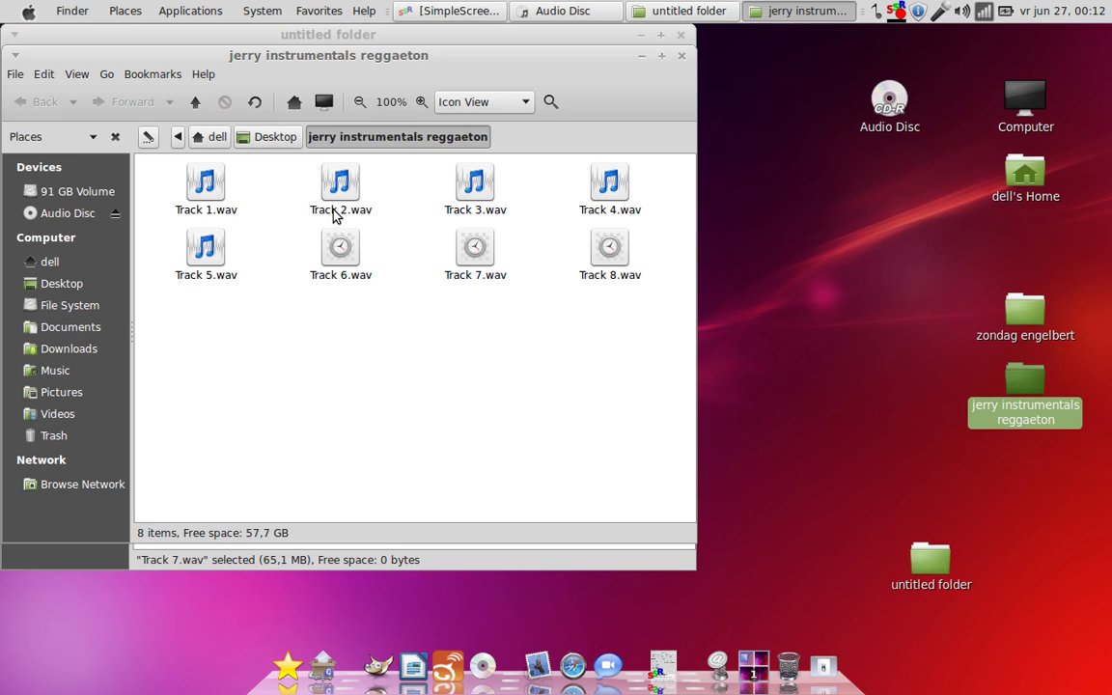
pyautogui.click(683, 57)
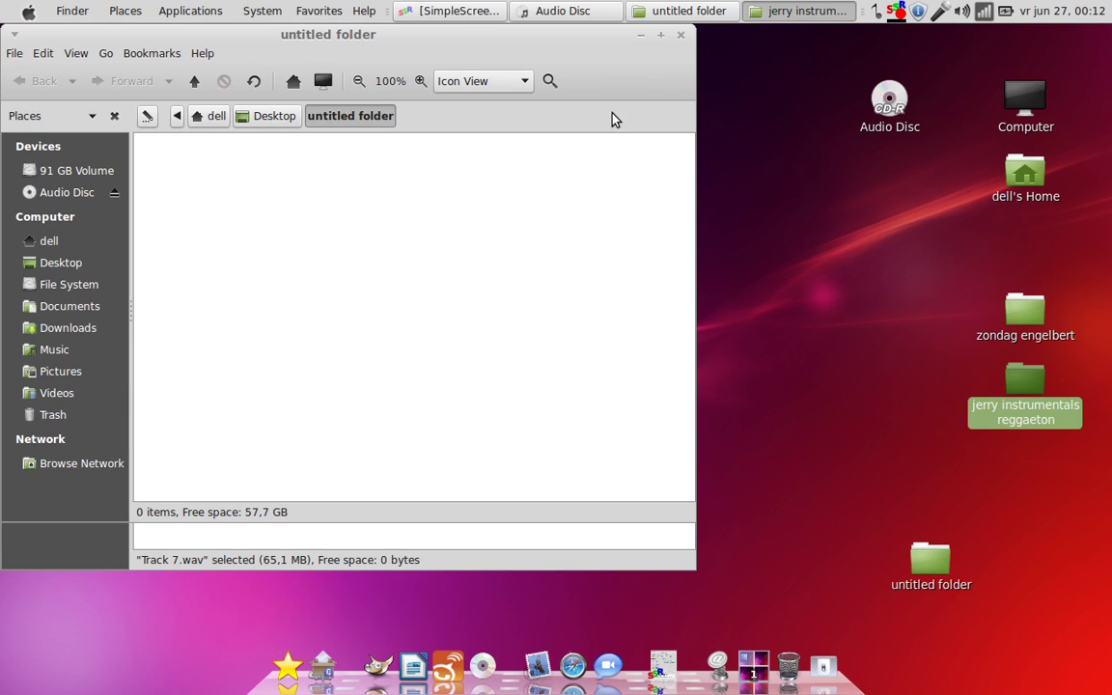
pyautogui.click(681, 36)
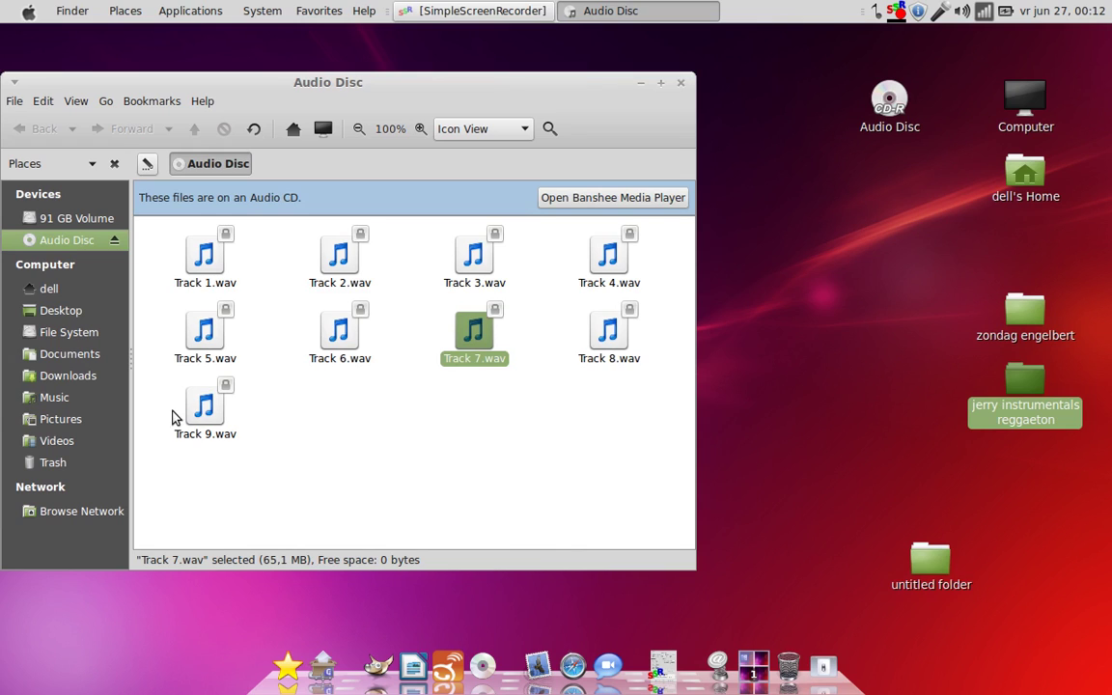
# Copy Track 9.wav from the audio disc to the desktop
pyautogui.moveTo(207, 437); pyautogui.dragTo(876, 420)
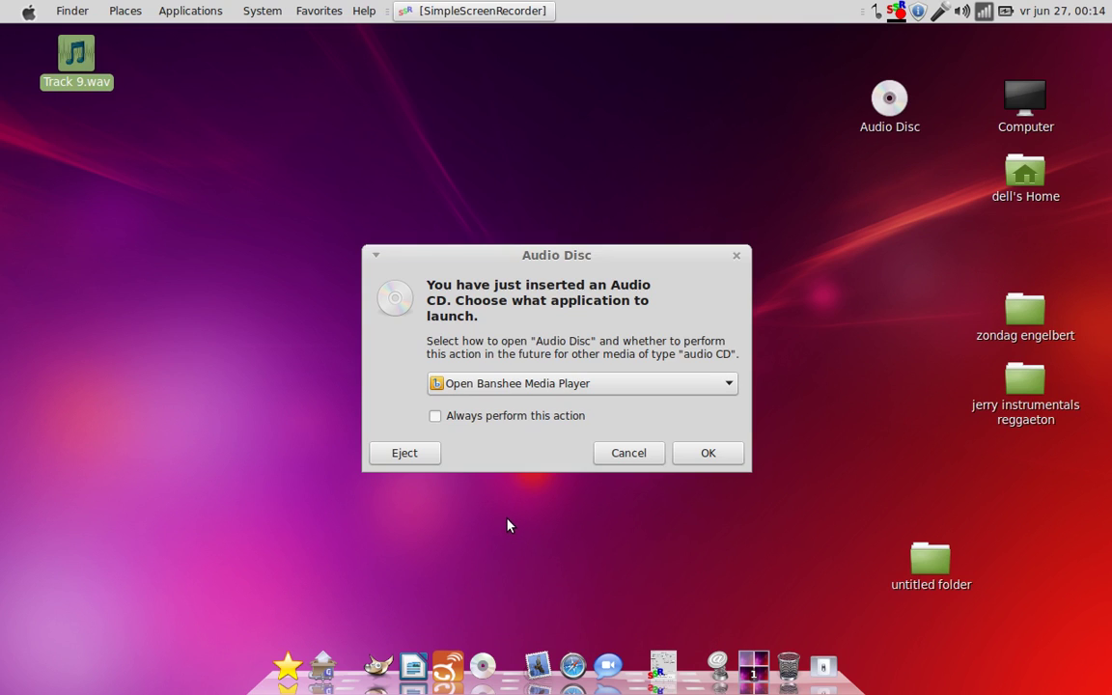
# Dismiss the application prompt for the newly inserted audio CD and open the disc in the file manager
pyautogui.click(628, 453)
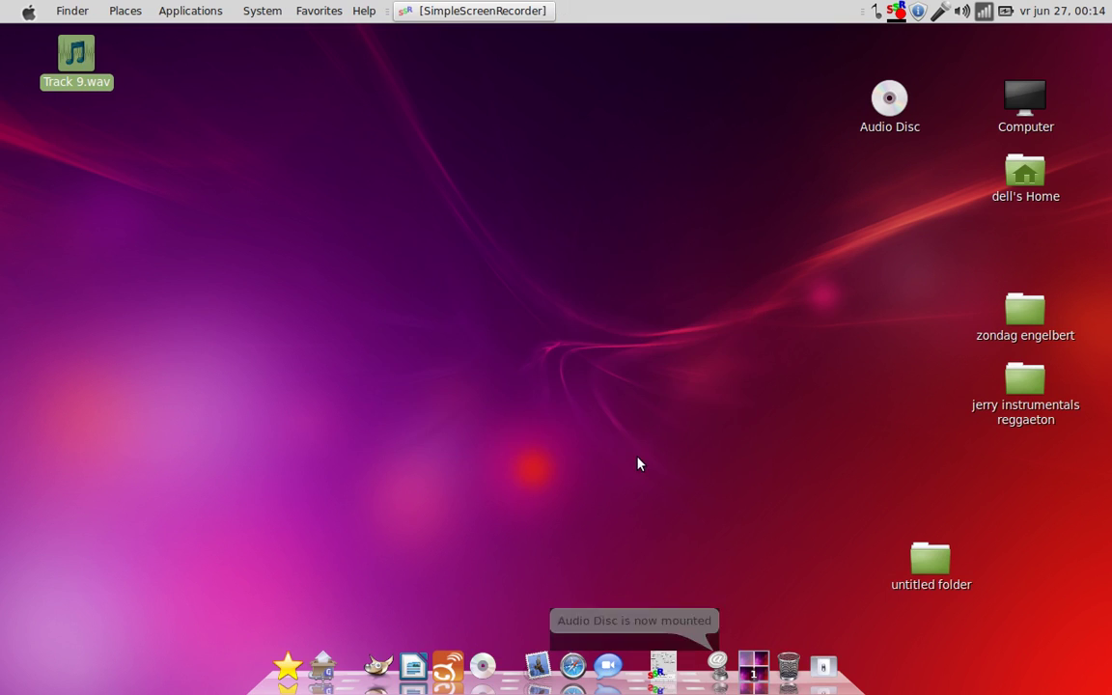
pyautogui.click(889, 100)
pyautogui.doubleClick(891, 106)
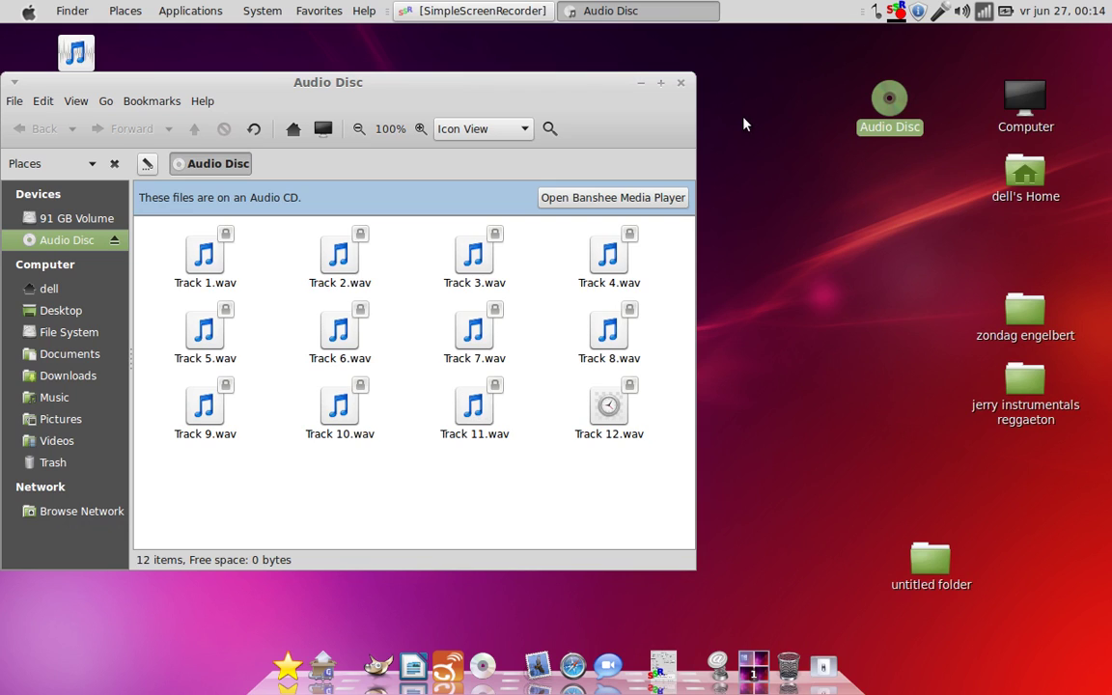
# Create a new folder named "mad professor" on the desktop beside the Audio Disc window
pyautogui.rightClick(750, 330)
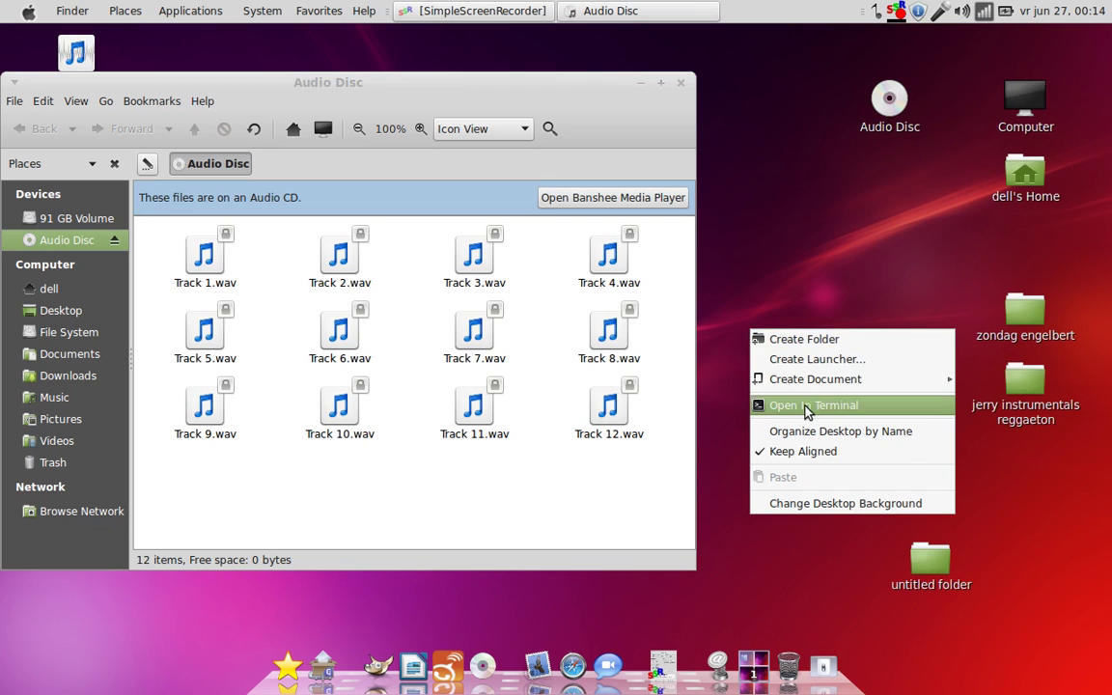
pyautogui.click(815, 340)
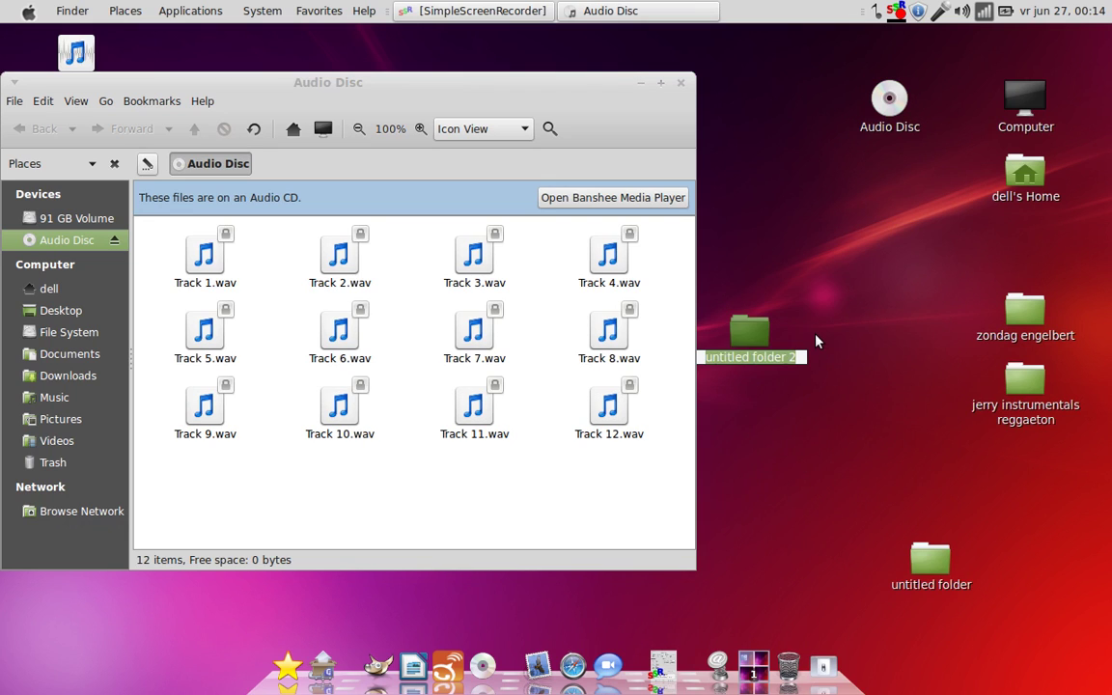
pyautogui.write('mad ')
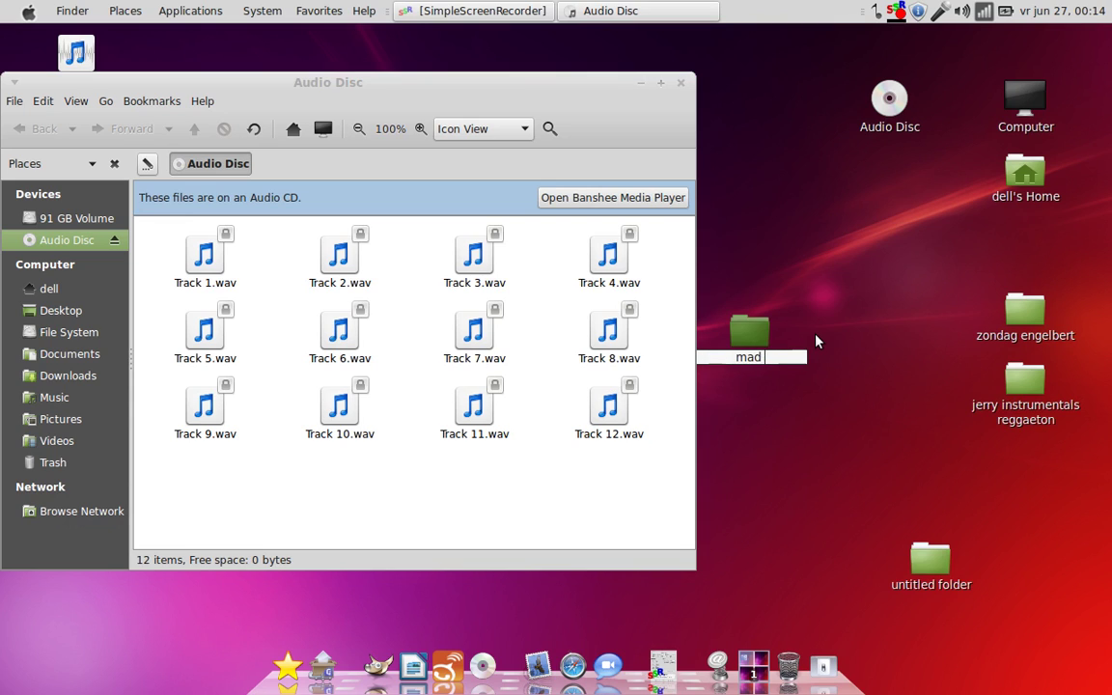
pyautogui.write('professor')
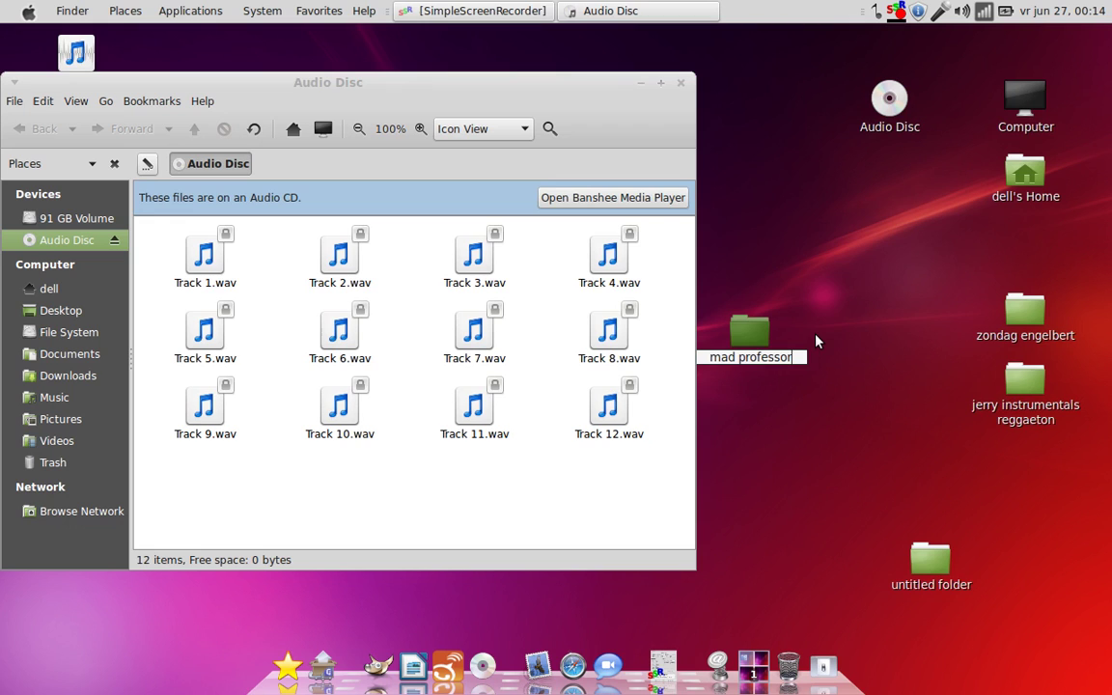
pyautogui.press('Return')
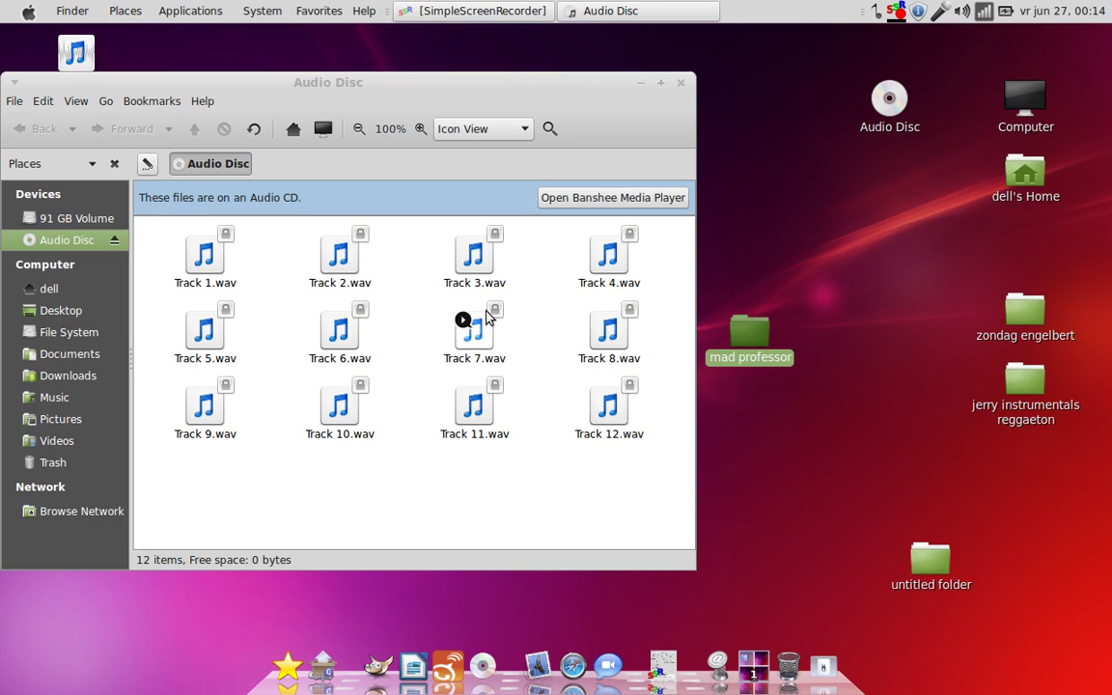
# Select Track 1.wav through Track 12.wav on the audio disc and copy them into the "mad professor" folder
pyautogui.moveTo(637, 471); pyautogui.dragTo(754, 344)
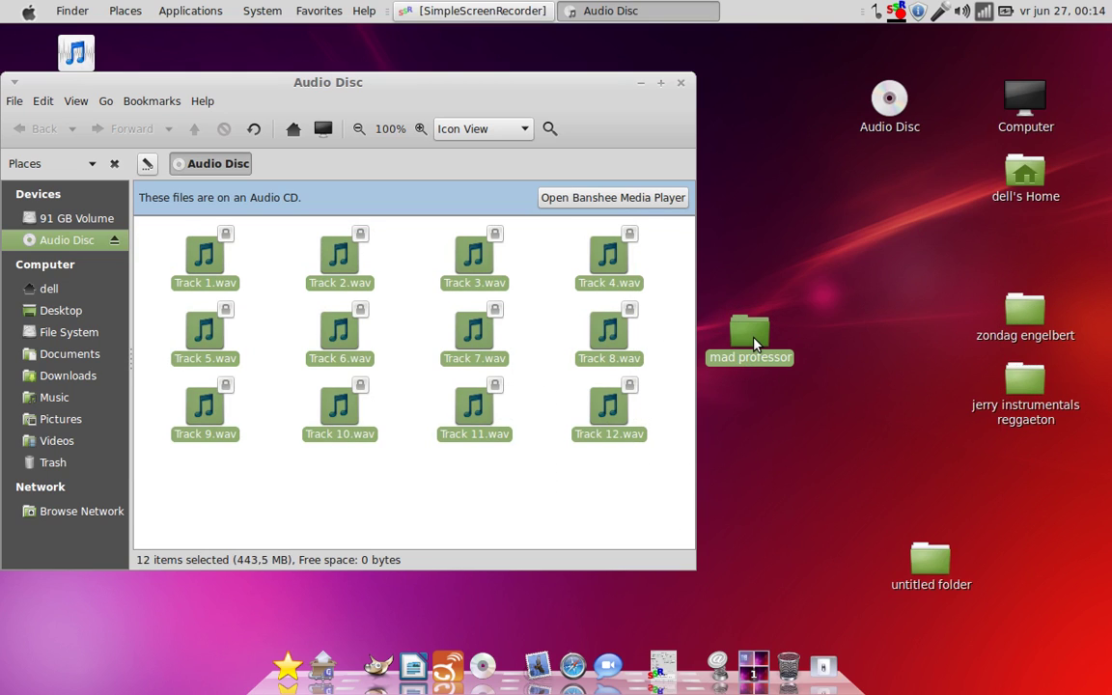